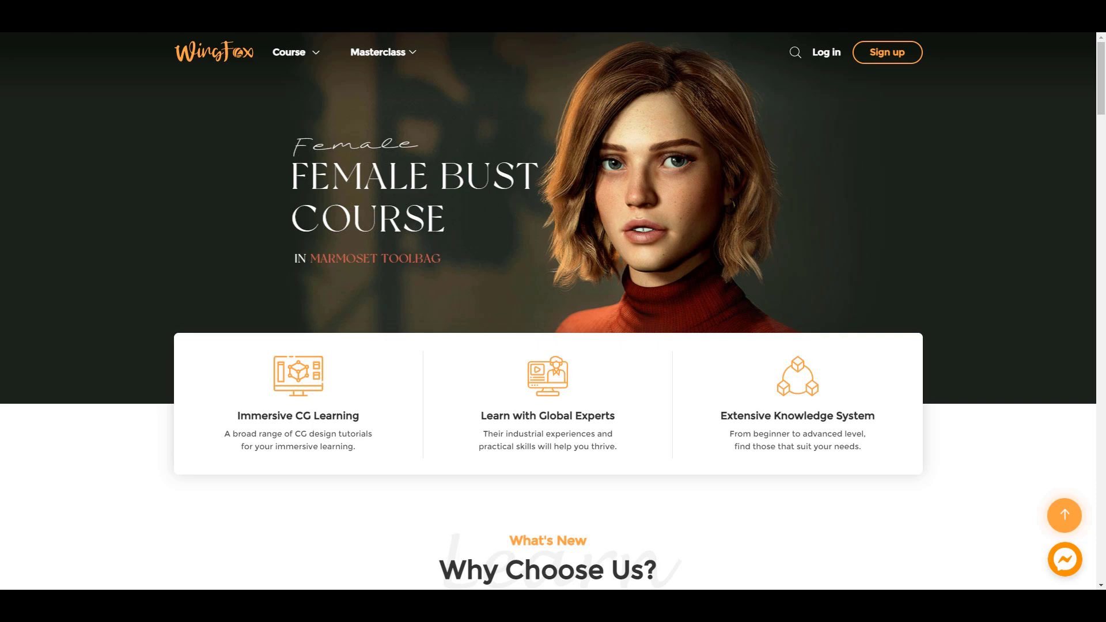
Browse the WingFox course listing and look through the Cat Saga course's artwork, price and detail information.
{"action": "scroll", "coordinate": [691, 175], "scroll_direction": "down", "scroll_amount": 8}
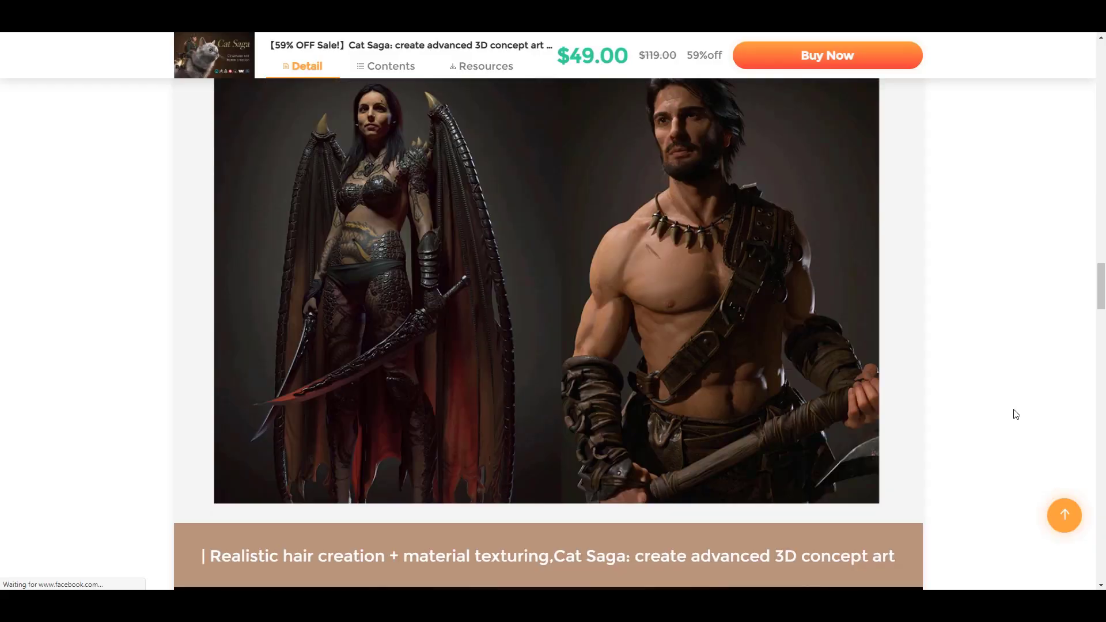
{"action": "scroll", "coordinate": [997, 273], "scroll_direction": "down", "scroll_amount": 7}
{"action": "scroll", "coordinate": [998, 275], "scroll_direction": "down", "scroll_amount": 2}
{"action": "scroll", "coordinate": [999, 282], "scroll_direction": "up", "scroll_amount": 10}
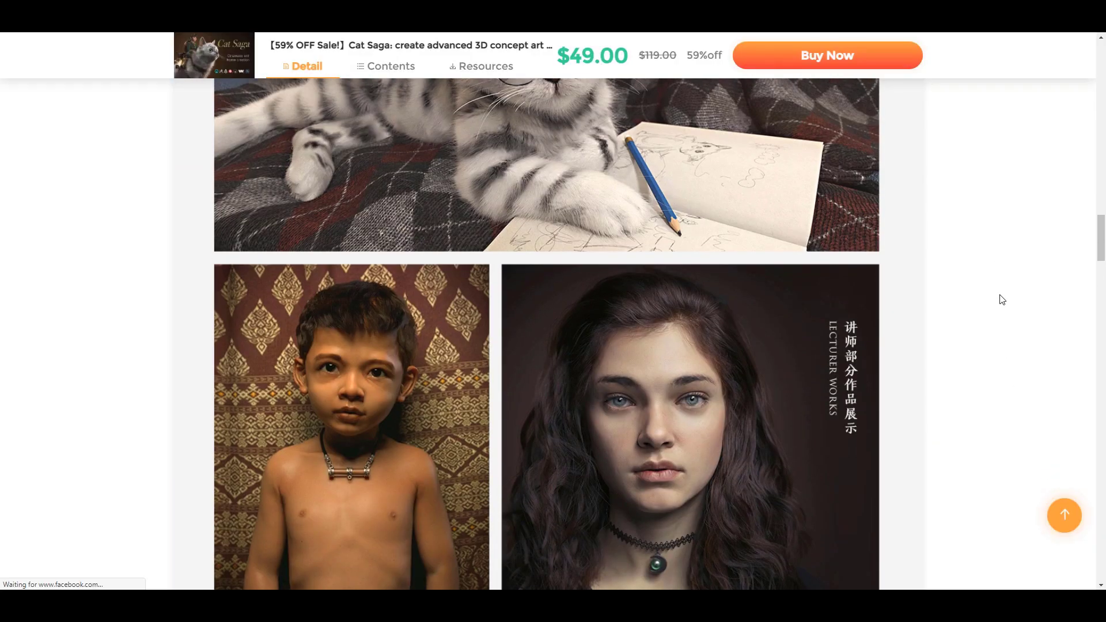
{"action": "scroll", "coordinate": [1002, 299], "scroll_direction": "up", "scroll_amount": 6}
{"action": "scroll", "coordinate": [1002, 300], "scroll_direction": "down", "scroll_amount": 2}
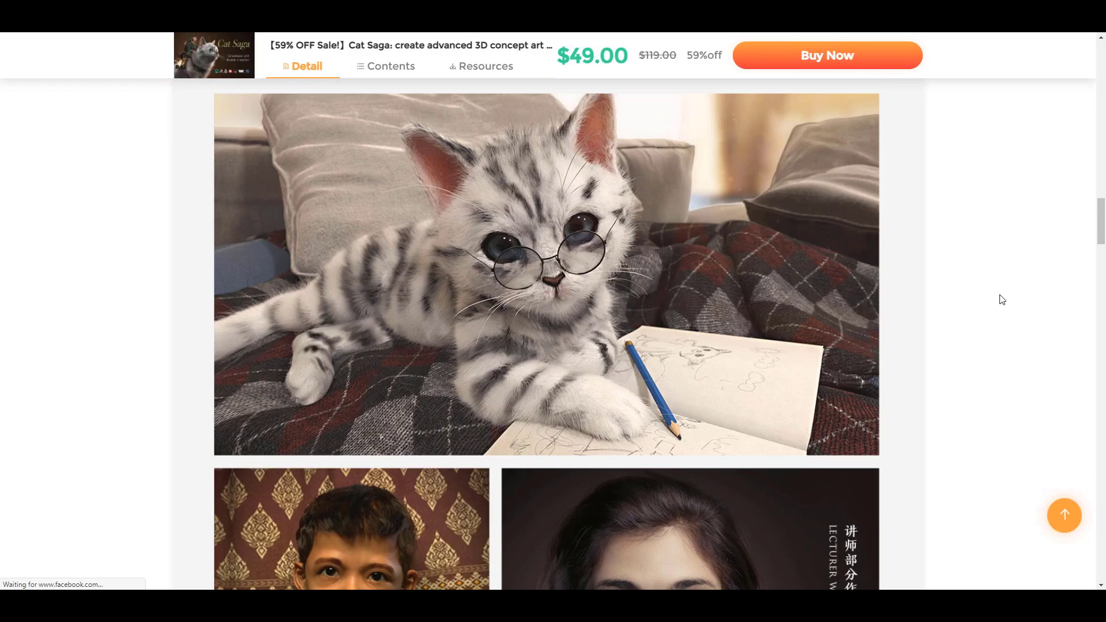
{"action": "scroll", "coordinate": [1002, 299], "scroll_direction": "down", "scroll_amount": 8}
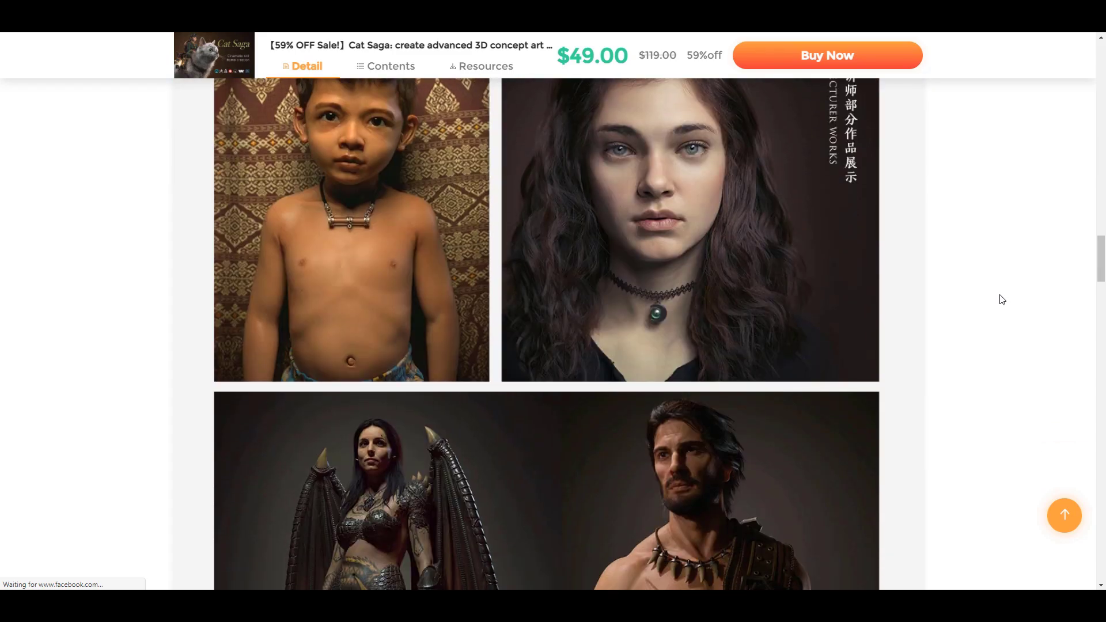
{"action": "scroll", "coordinate": [997, 299], "scroll_direction": "down", "scroll_amount": 7}
{"action": "scroll", "coordinate": [996, 298], "scroll_direction": "up", "scroll_amount": 20}
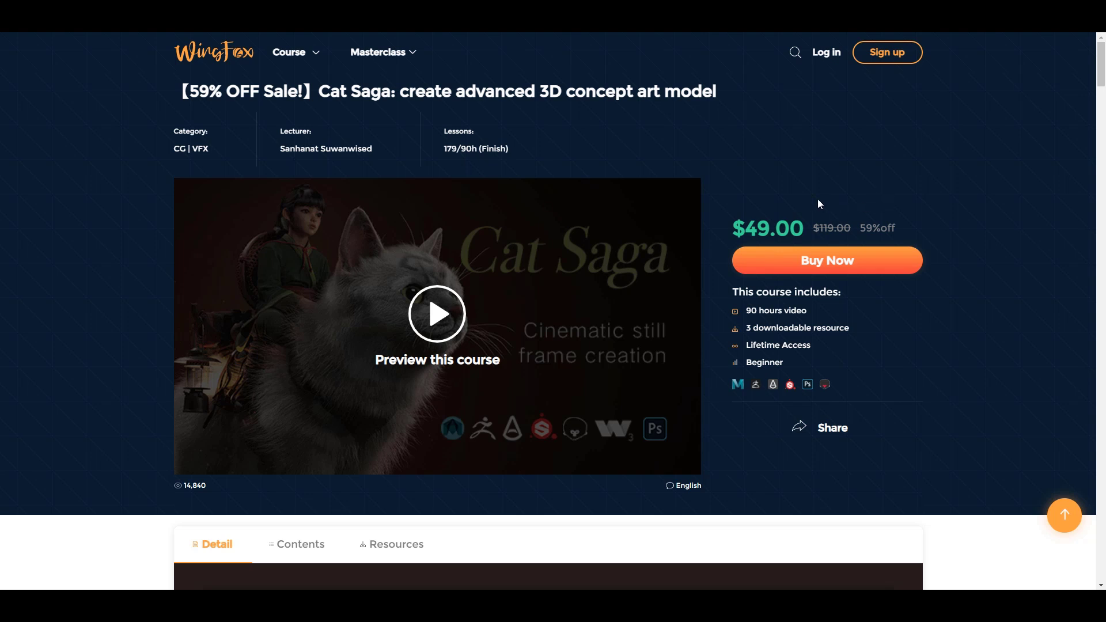
{"action": "scroll", "coordinate": [818, 200], "scroll_direction": "down", "scroll_amount": 10}
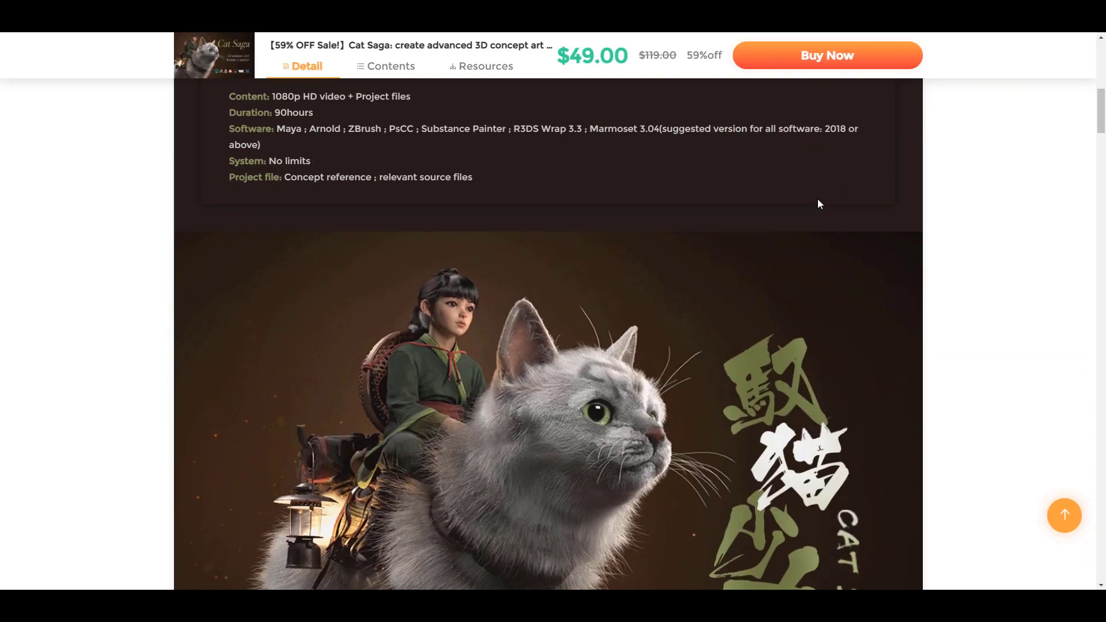
{"action": "scroll", "coordinate": [818, 203], "scroll_direction": "up", "scroll_amount": 3}
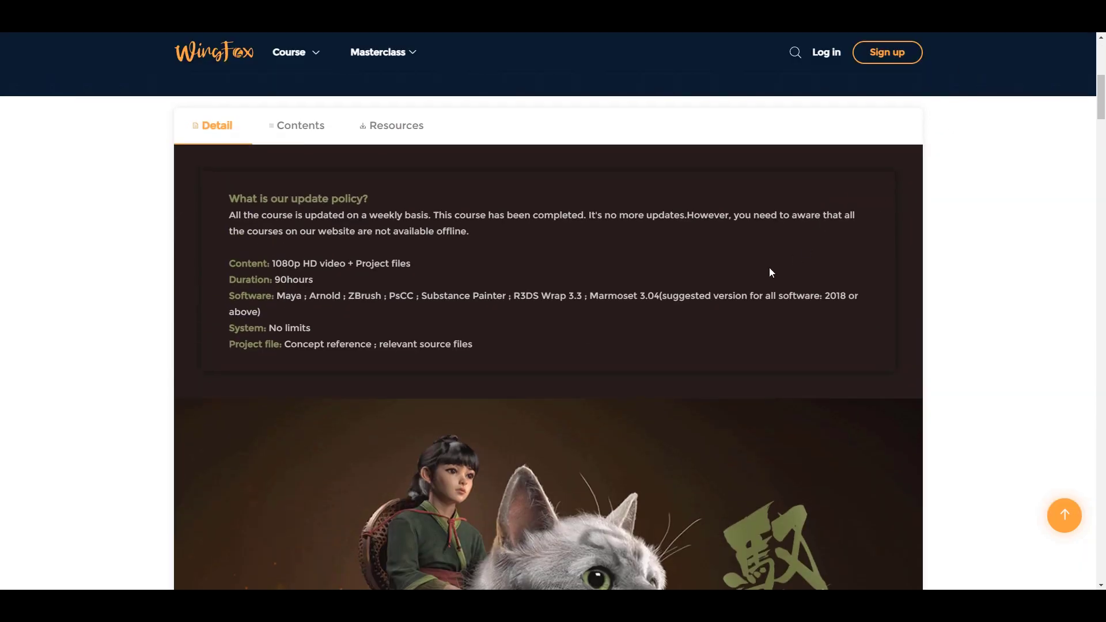
Review the full chapter and lesson list in the Cat Saga course contents.
{"action": "left_click", "coordinate": [301, 122]}
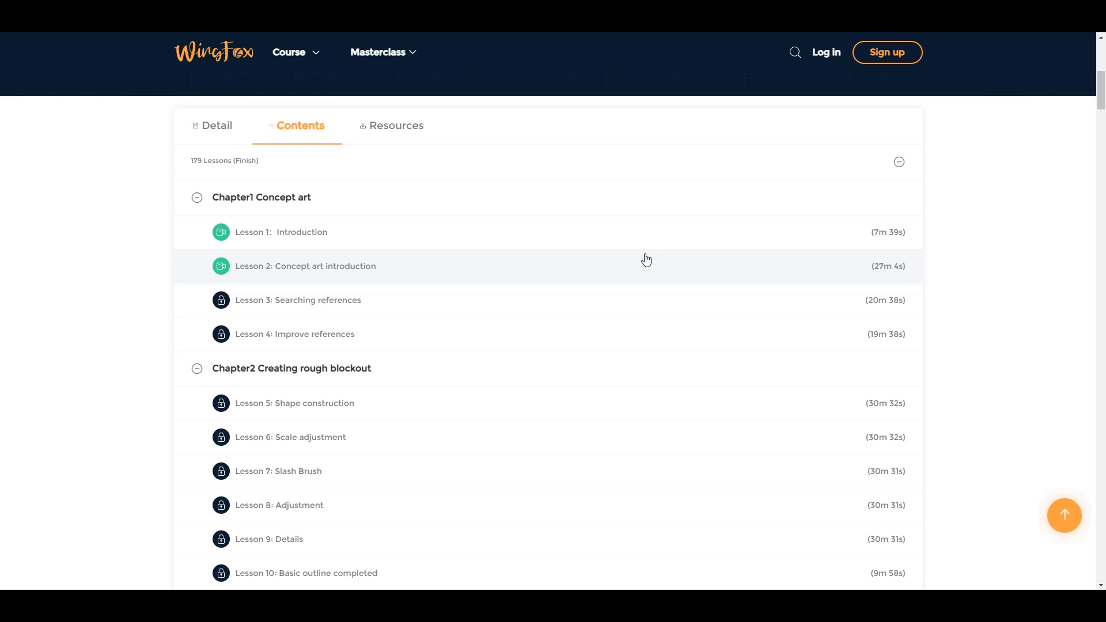
{"action": "scroll", "coordinate": [646, 260], "scroll_direction": "down", "scroll_amount": 5}
{"action": "scroll", "coordinate": [645, 260], "scroll_direction": "up", "scroll_amount": 3}
{"action": "scroll", "coordinate": [645, 260], "scroll_direction": "down", "scroll_amount": 4}
{"action": "scroll", "coordinate": [645, 259], "scroll_direction": "down", "scroll_amount": 20}
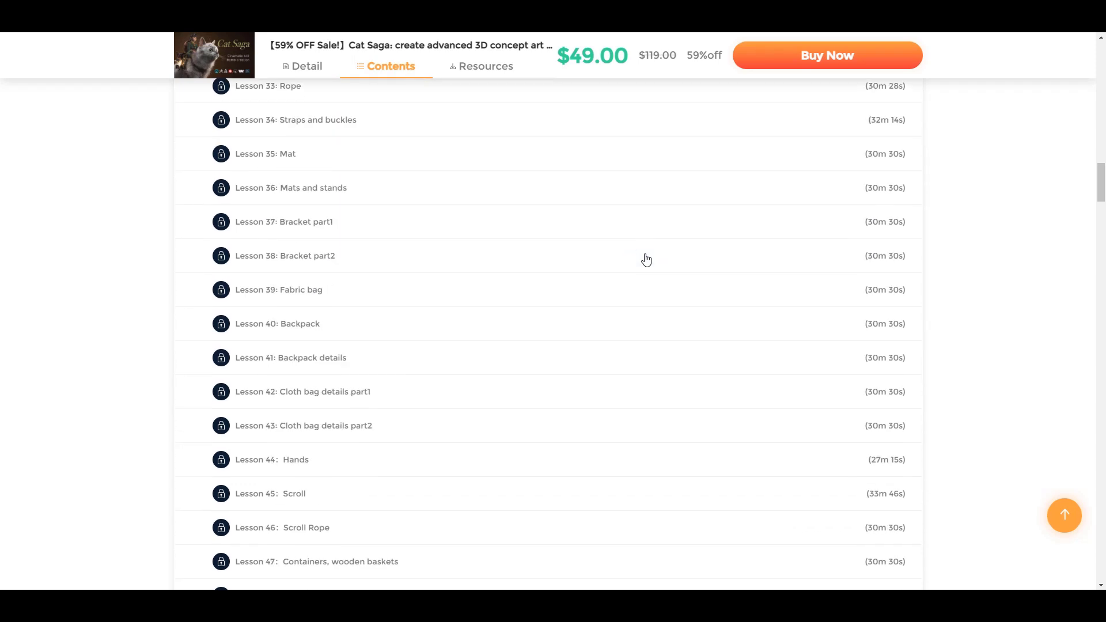
{"action": "scroll", "coordinate": [645, 260], "scroll_direction": "down", "scroll_amount": 20}
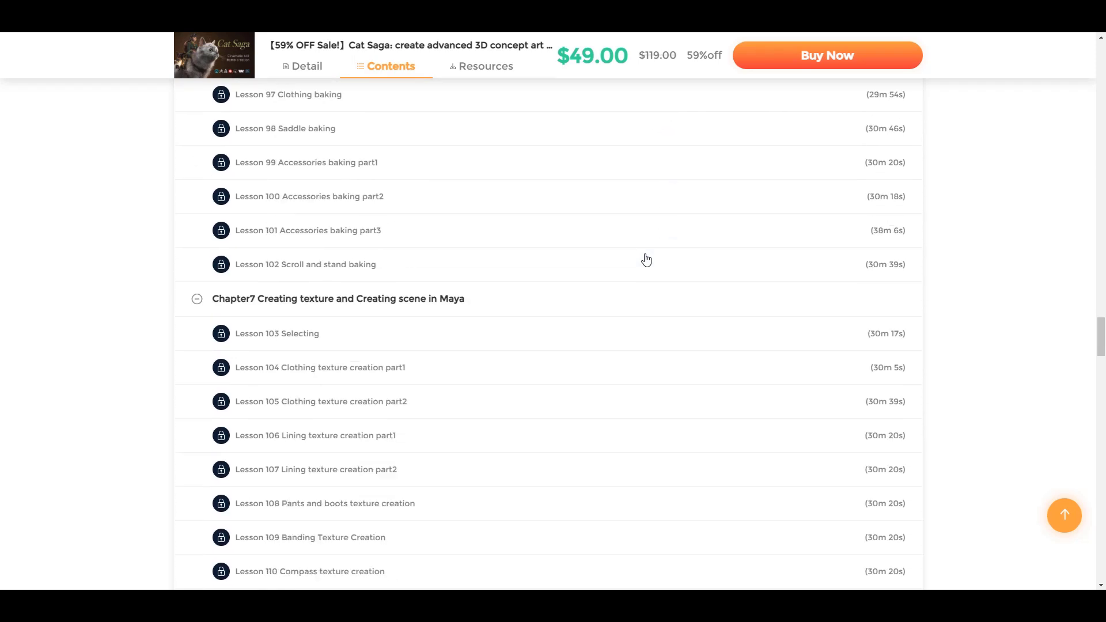
{"action": "scroll", "coordinate": [646, 262], "scroll_direction": "down", "scroll_amount": 20}
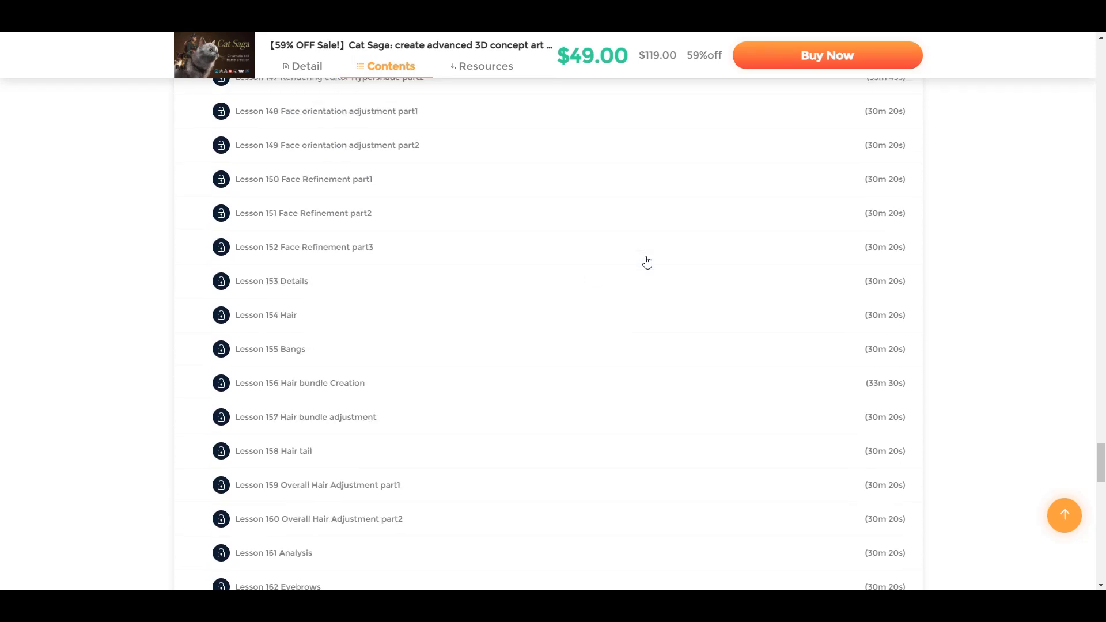
{"action": "scroll", "coordinate": [646, 262], "scroll_direction": "down", "scroll_amount": 8}
{"action": "scroll", "coordinate": [646, 262], "scroll_direction": "up", "scroll_amount": 5}
{"action": "scroll", "coordinate": [646, 262], "scroll_direction": "down", "scroll_amount": 1}
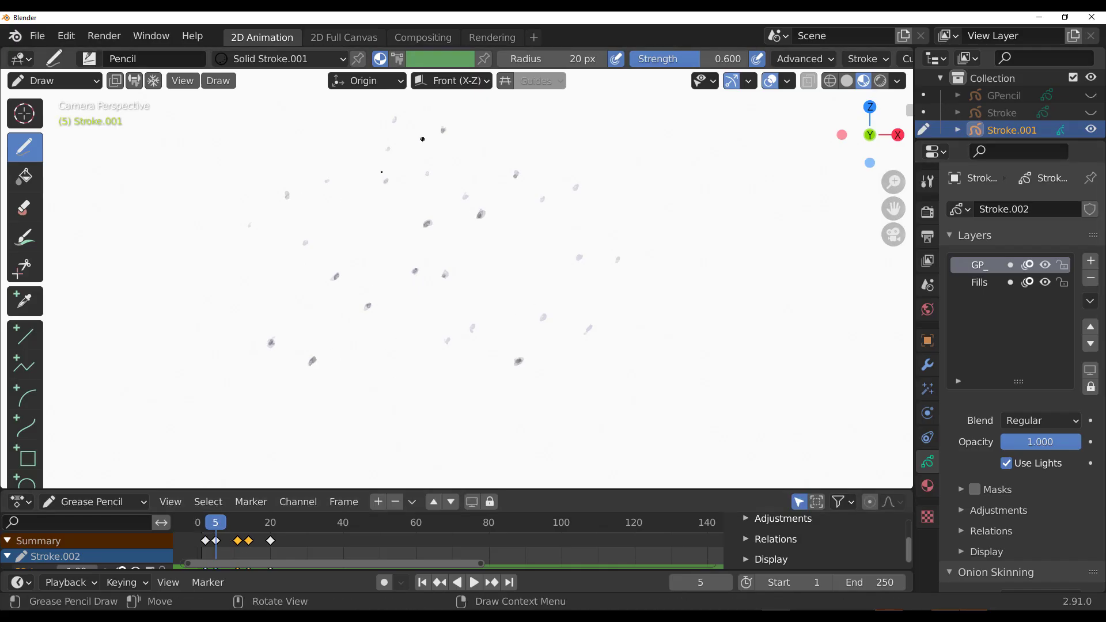
Switch to Blender and draw small pencil dots across the canvas at frame 8 of Stroke.001.
{"action": "left_click", "coordinate": [227, 522]}
{"action": "left_click", "coordinate": [335, 277]}
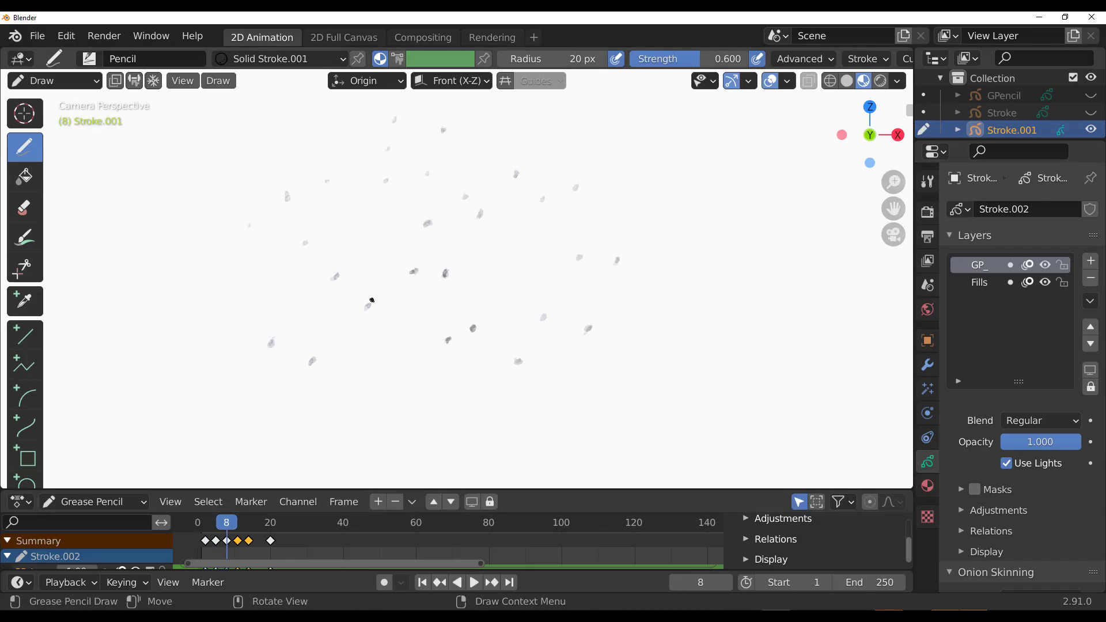
{"action": "left_click", "coordinate": [249, 228]}
{"action": "left_click", "coordinate": [313, 365]}
{"action": "left_click", "coordinate": [395, 122]}
Scrub the timeline back near the start and play the dot animation briefly.
{"action": "left_click", "coordinate": [248, 523]}
{"action": "left_click_drag", "start_coordinate": [248, 522], "coordinate": [205, 523]}
{"action": "key", "text": "space"}
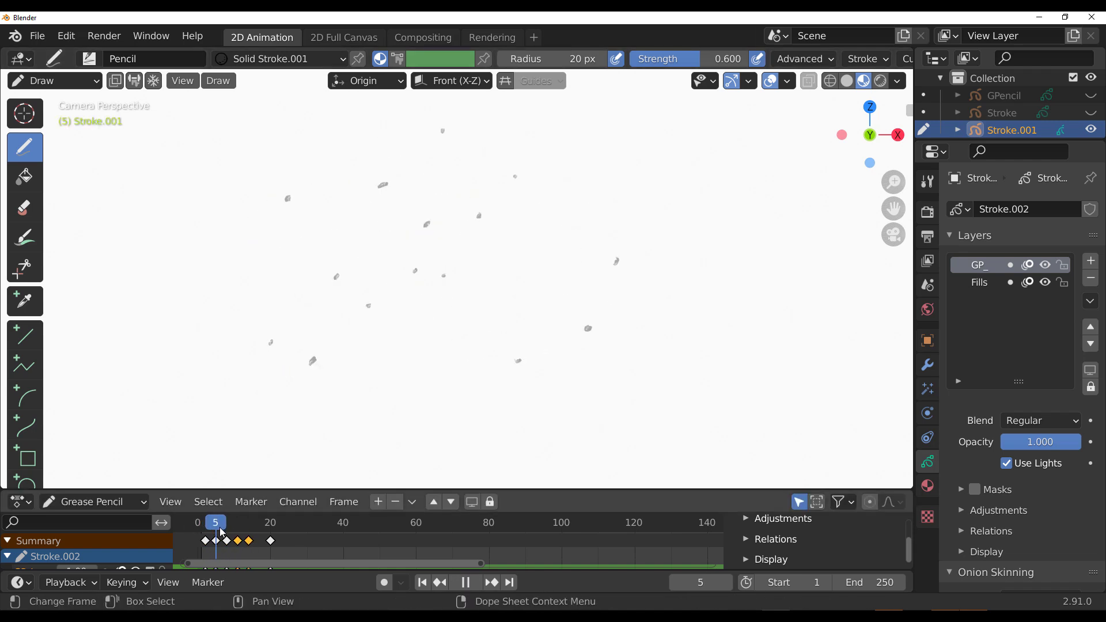
{"action": "key", "text": "space"}
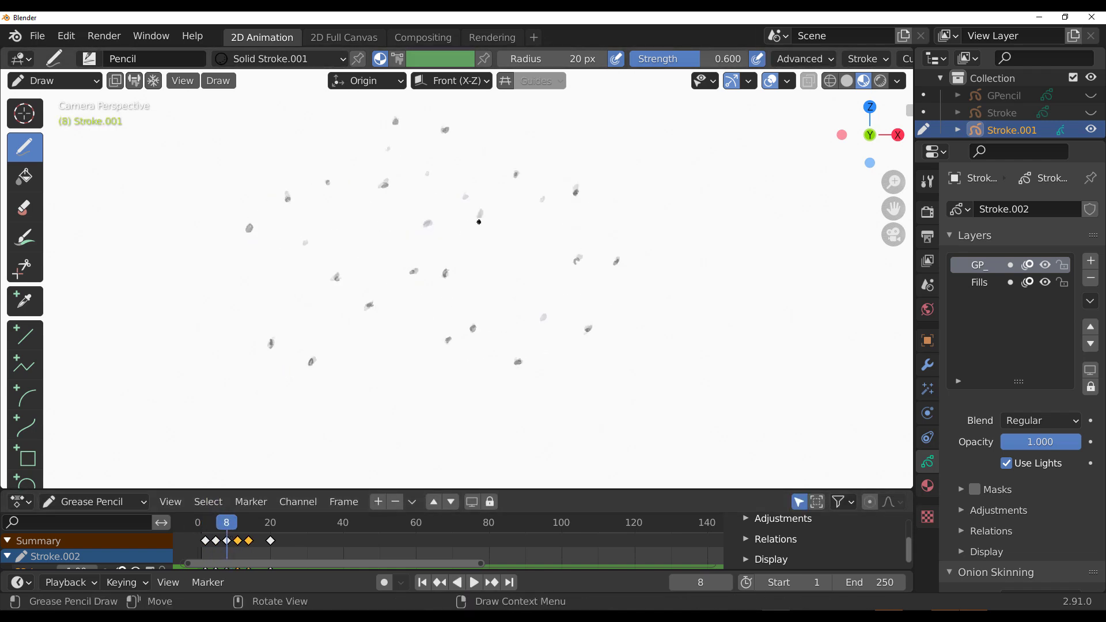
Add more short pencil strokes over the dots on Stroke.001 while moving between frames in the timeline.
{"action": "left_click_drag", "start_coordinate": [226, 541], "coordinate": [248, 542]}
{"action": "left_click_drag", "start_coordinate": [480, 214], "coordinate": [470, 222]}
{"action": "left_click_drag", "start_coordinate": [579, 256], "coordinate": [576, 241]}
{"action": "left_click_drag", "start_coordinate": [277, 548], "coordinate": [252, 535]}
{"action": "left_click_drag", "start_coordinate": [256, 540], "coordinate": [285, 540]}
{"action": "left_click", "coordinate": [256, 522]}
{"action": "left_click_drag", "start_coordinate": [445, 274], "coordinate": [449, 305]}
{"action": "left_click_drag", "start_coordinate": [577, 228], "coordinate": [579, 257]}
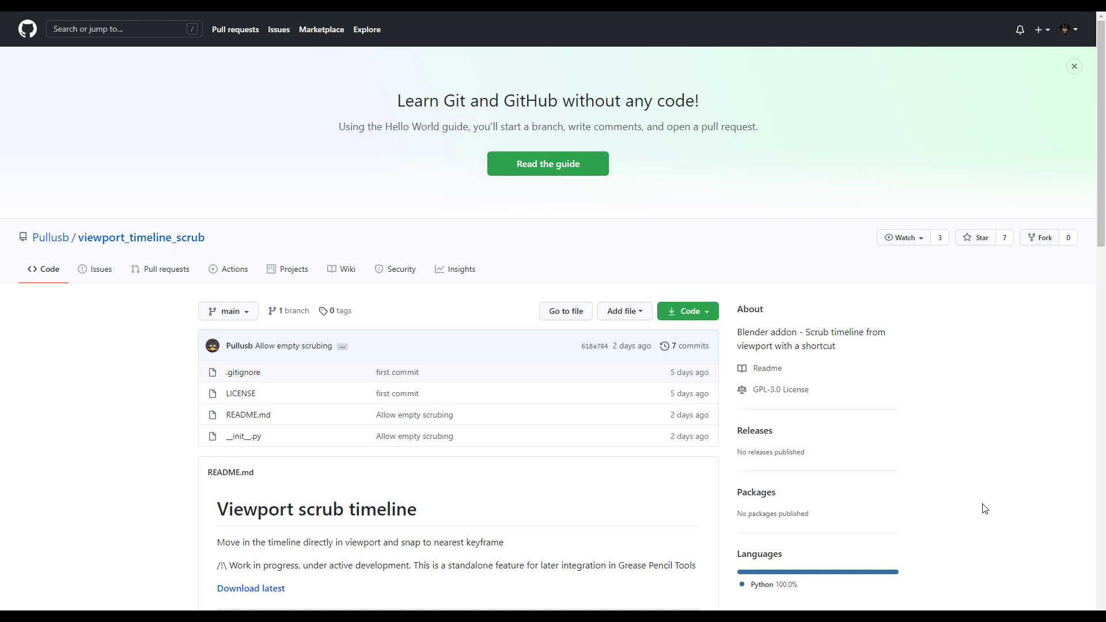
Read the description and shortcuts in the viewport_timeline_scrub README on GitHub.
{"action": "scroll", "coordinate": [590, 447], "scroll_direction": "down", "scroll_amount": 8}
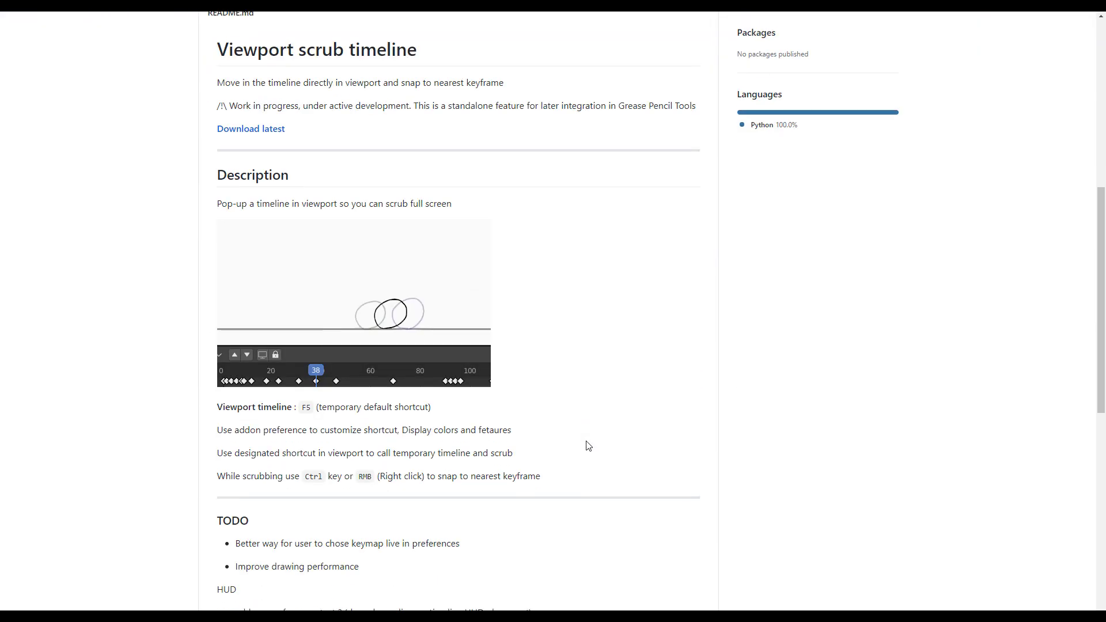
{"action": "scroll", "coordinate": [587, 445], "scroll_direction": "down", "scroll_amount": 3}
{"action": "scroll", "coordinate": [587, 445], "scroll_direction": "up", "scroll_amount": 6}
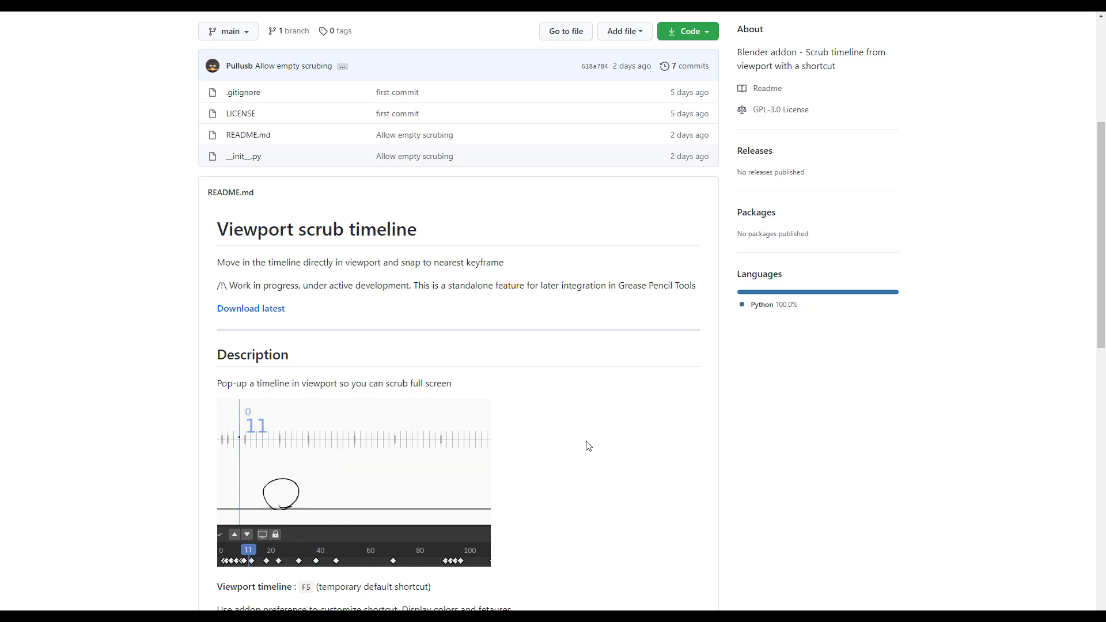
Switch to Blender Preferences, widen the window and examine the Viewport Scrub Timeline add-on's settings.
{"action": "key", "text": "alt+Tab"}
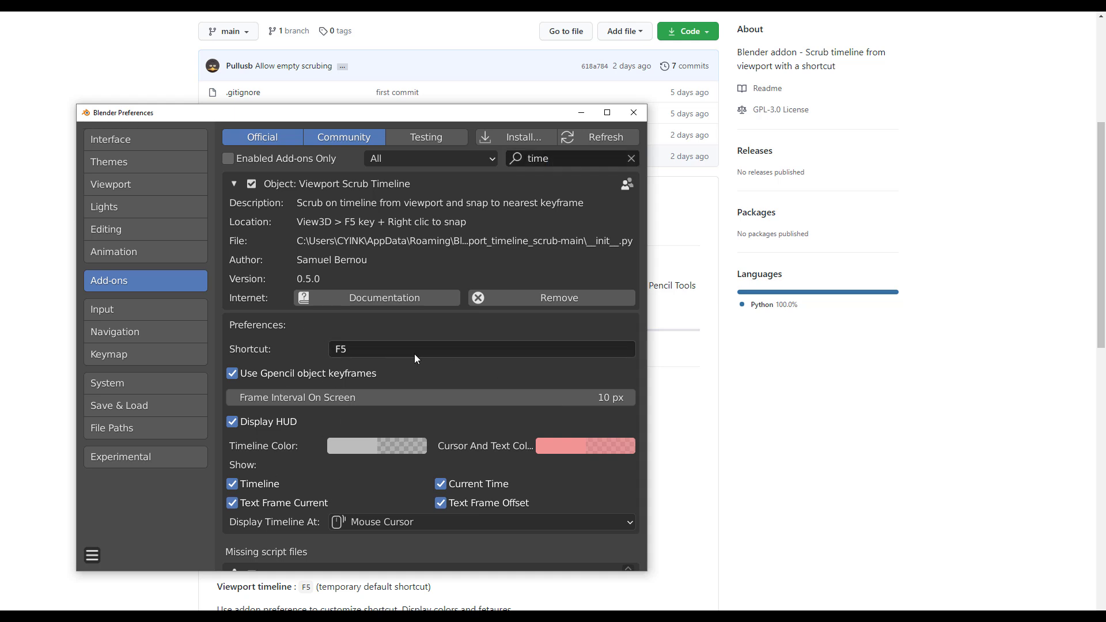
{"action": "left_click_drag", "start_coordinate": [650, 569], "coordinate": [810, 568]}
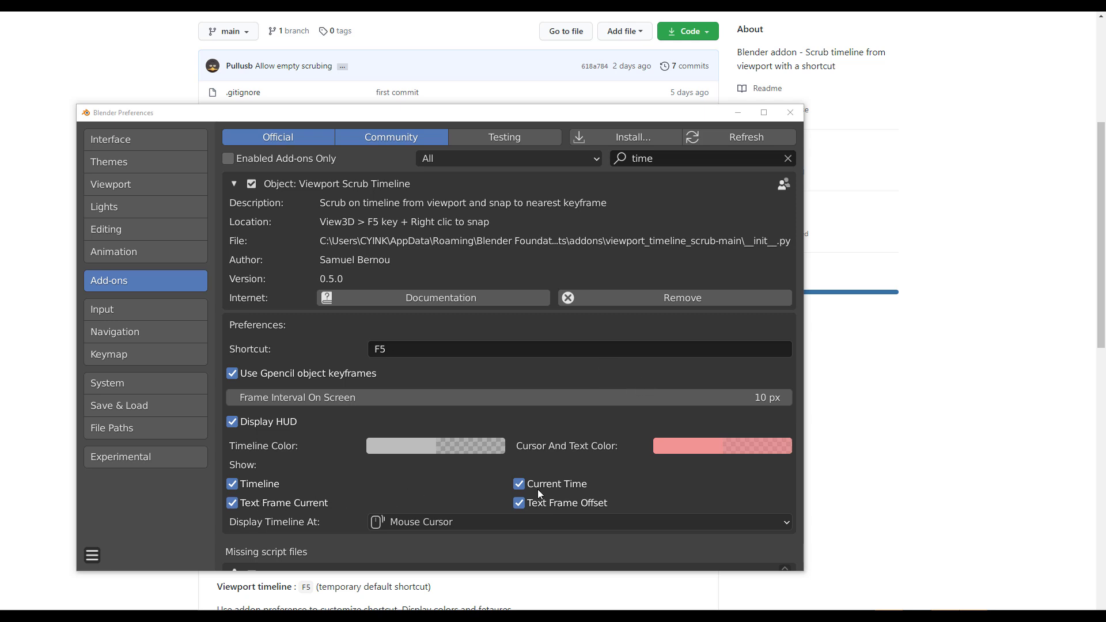
{"action": "scroll", "coordinate": [348, 429], "scroll_direction": "down", "scroll_amount": 1}
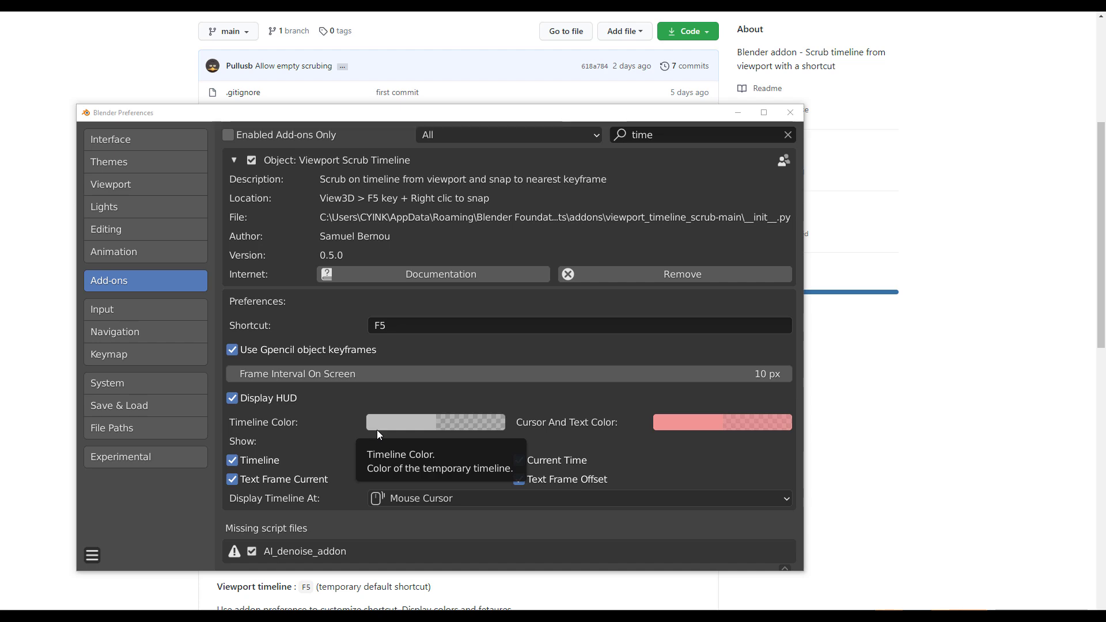
Switch to the 2D animation in Blender and scrub through it directly in the viewport, ending at frame 32.
{"action": "key", "text": "alt+Tab"}
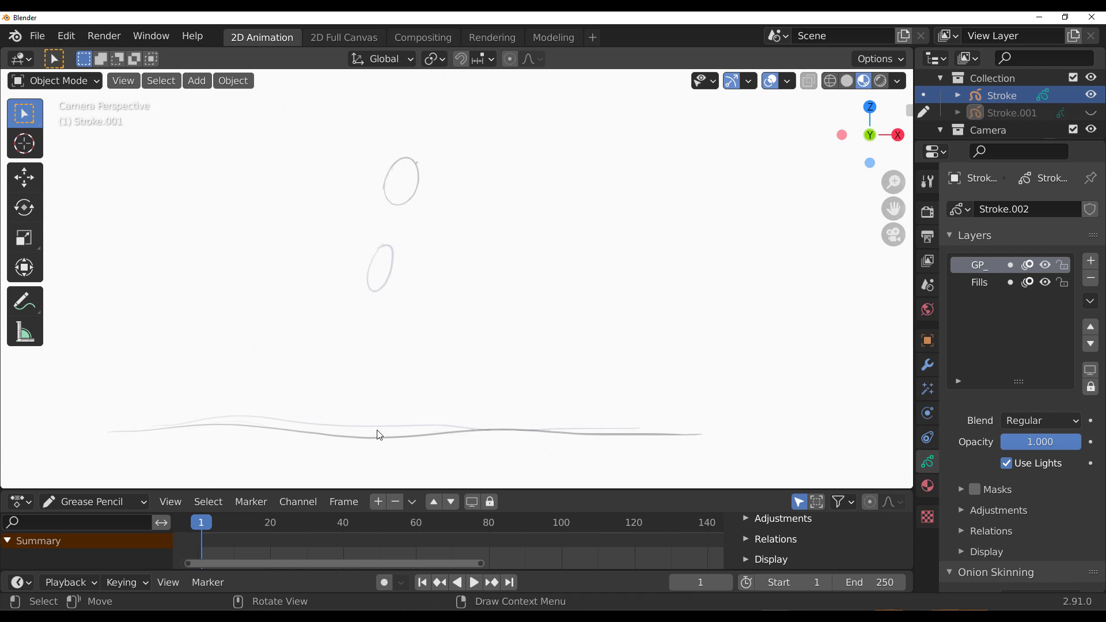
{"action": "mouse_move", "coordinate": [201, 522]}
{"action": "left_mouse_down"}
{"action": "mouse_move", "coordinate": [270, 523]}
{"action": "mouse_move", "coordinate": [196, 511]}
{"action": "left_mouse_up"}
{"action": "key", "text": "space"}
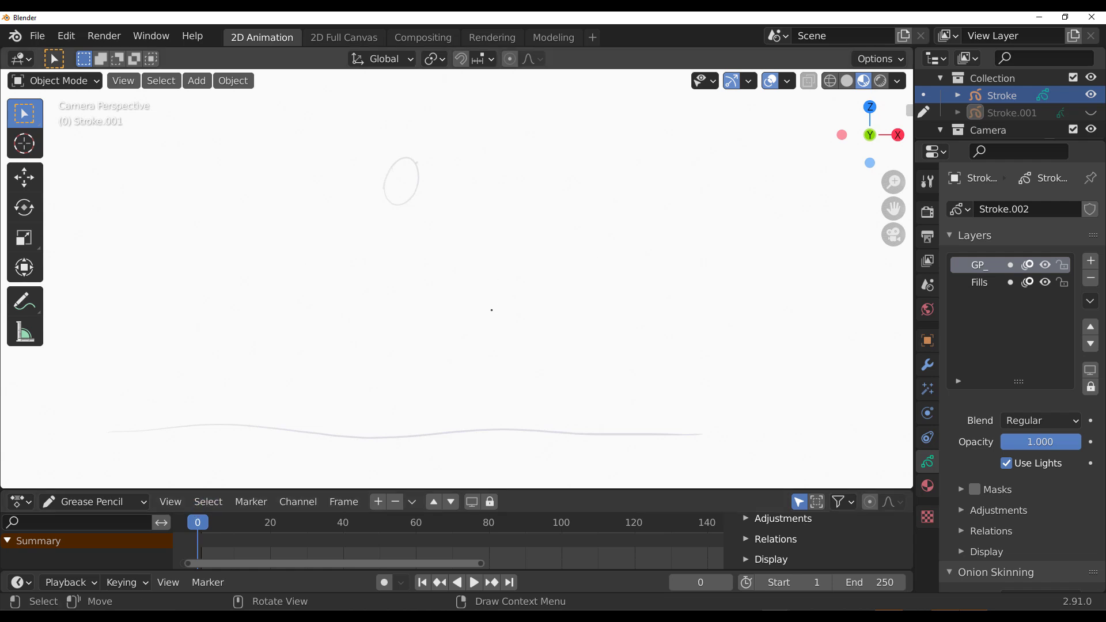
{"action": "mouse_move", "coordinate": [492, 280]}
{"action": "middle_mouse_down", "text": "alt"}
{"action": "mouse_move", "coordinate": [470, 279]}
{"action": "mouse_move", "coordinate": [620, 275]}
{"action": "mouse_move", "coordinate": [365, 281]}
{"action": "mouse_move", "coordinate": [622, 289]}
{"action": "mouse_move", "coordinate": [575, 295]}
{"action": "mouse_move", "coordinate": [506, 270]}
{"action": "mouse_move", "coordinate": [621, 275]}
{"action": "mouse_move", "coordinate": [624, 333]}
{"action": "middle_mouse_up", "text": "alt"}
{"action": "mouse_move", "coordinate": [573, 408]}
{"action": "middle_mouse_down", "text": "alt"}
{"action": "mouse_move", "coordinate": [691, 277]}
{"action": "mouse_move", "coordinate": [777, 148]}
{"action": "mouse_move", "coordinate": [647, 154]}
{"action": "mouse_move", "coordinate": [732, 154]}
{"action": "mouse_move", "coordinate": [246, 271]}
{"action": "mouse_move", "coordinate": [394, 253]}
{"action": "mouse_move", "coordinate": [286, 241]}
{"action": "mouse_move", "coordinate": [365, 259]}
{"action": "middle_mouse_up", "text": "alt"}
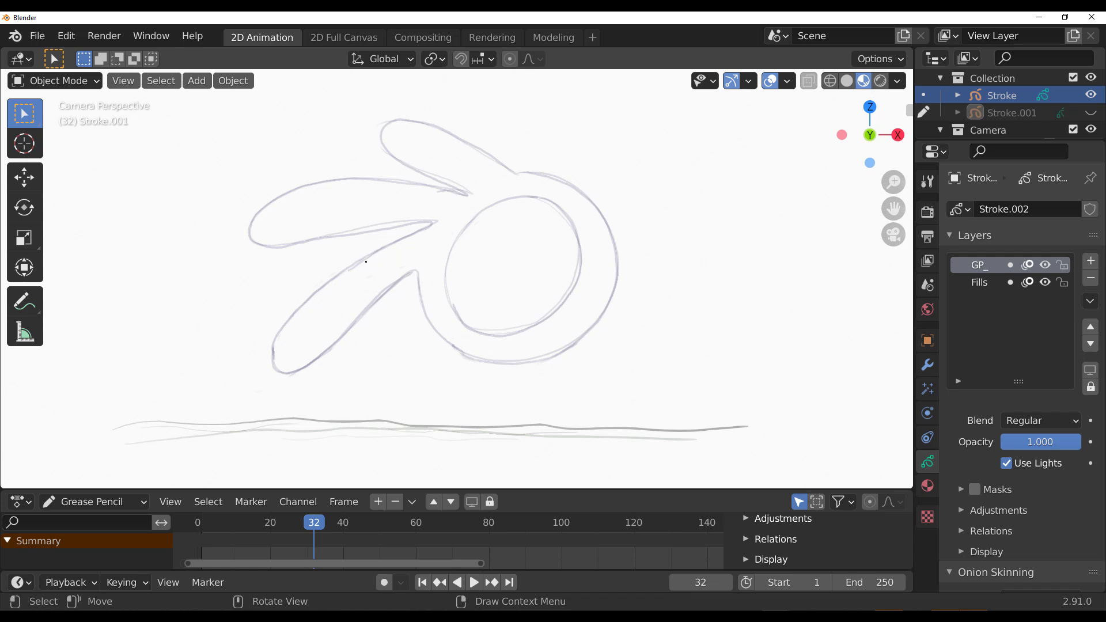
Hide the Stroke object, show Stroke.001 and scrub its line animation in the viewport.
{"action": "left_click", "coordinate": [1090, 95]}
{"action": "left_click", "coordinate": [1091, 112]}
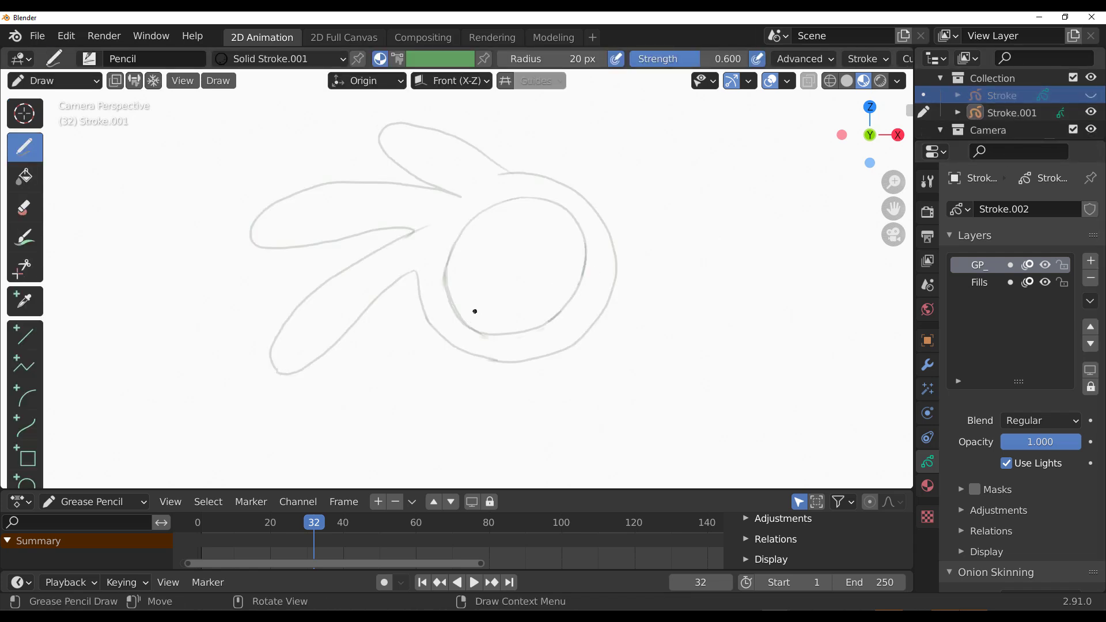
{"action": "mouse_move", "coordinate": [416, 311]}
{"action": "middle_mouse_down", "text": "alt"}
{"action": "mouse_move", "coordinate": [218, 313]}
{"action": "mouse_move", "coordinate": [382, 306]}
{"action": "mouse_move", "coordinate": [365, 308]}
{"action": "middle_mouse_up", "text": "alt"}
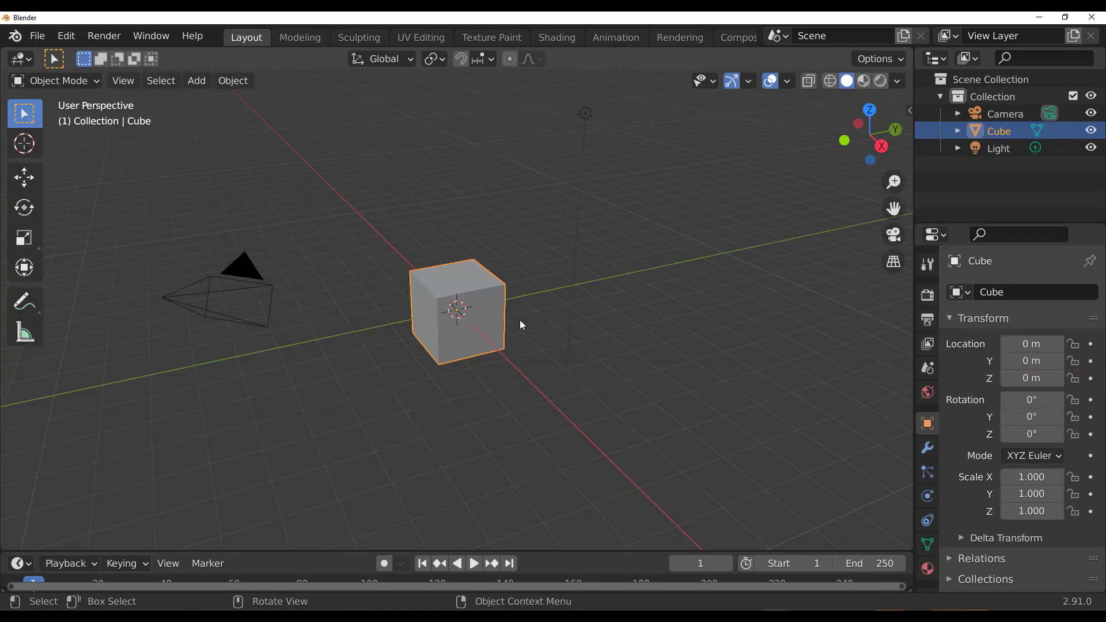
Enlarge the timeline area below the 3D viewport in the default cube scene.
{"action": "middle_click_drag", "start_coordinate": [456, 293], "coordinate": [413, 298]}
{"action": "scroll", "coordinate": [408, 296], "scroll_direction": "up", "scroll_amount": 2}
{"action": "scroll", "coordinate": [409, 296], "scroll_direction": "down", "scroll_amount": 1}
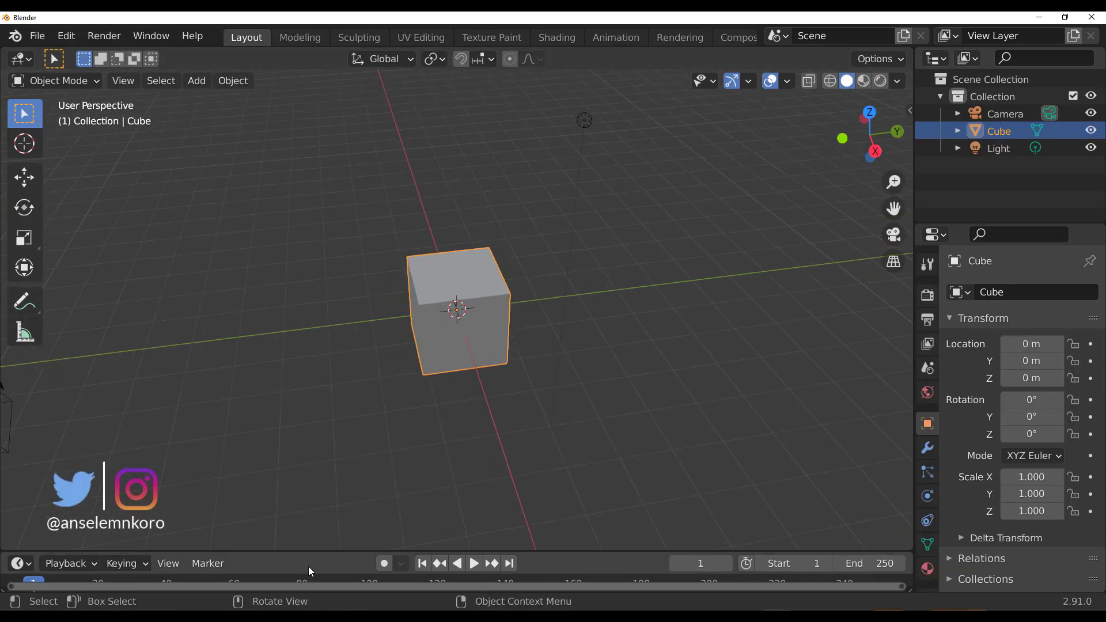
{"action": "left_click_drag", "start_coordinate": [316, 550], "coordinate": [317, 525]}
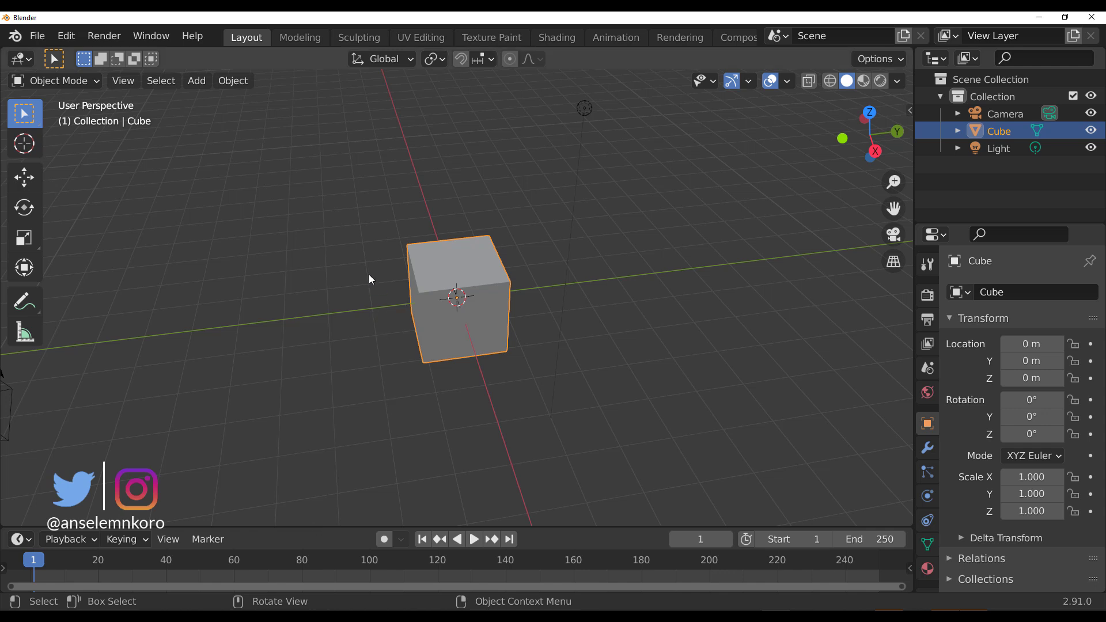
Try scrubbing from the 3D viewport to frame 25, then cancel and orbit around the cube.
{"action": "middle_click_drag", "start_coordinate": [366, 274], "coordinate": [509, 275], "text": "alt"}
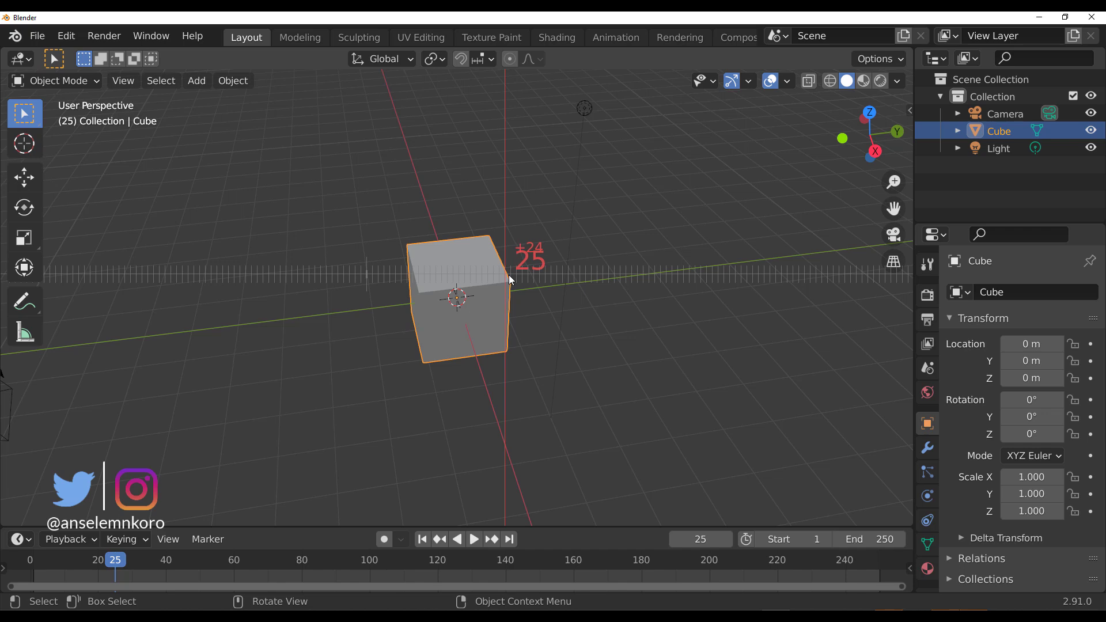
{"action": "key", "text": "Escape"}
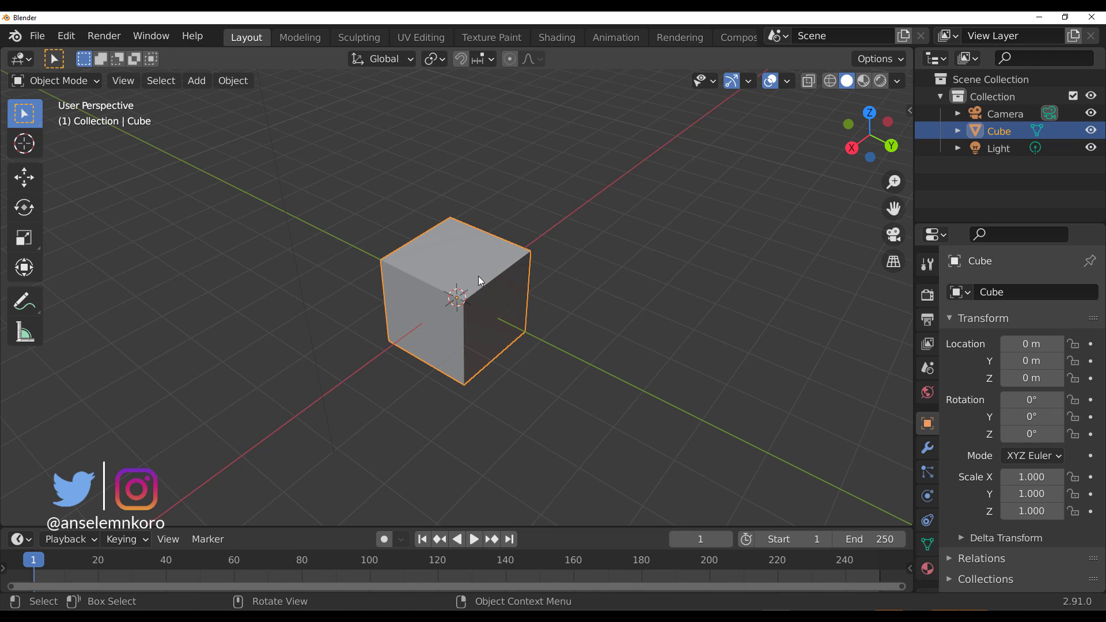
{"action": "middle_click_drag", "start_coordinate": [325, 271], "coordinate": [358, 244], "text": "alt"}
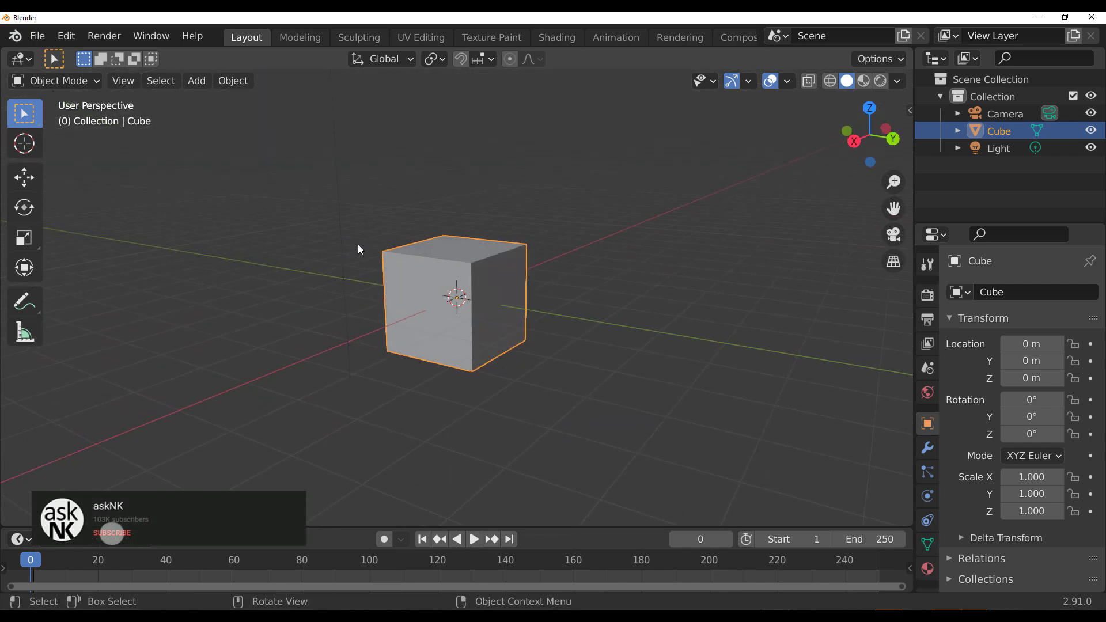
Enable auto keying and move the cube along the X axis to 5.5564 m at frame 0.
{"action": "left_click", "coordinate": [22, 182]}
{"action": "left_click_drag", "start_coordinate": [419, 313], "coordinate": [181, 434]}
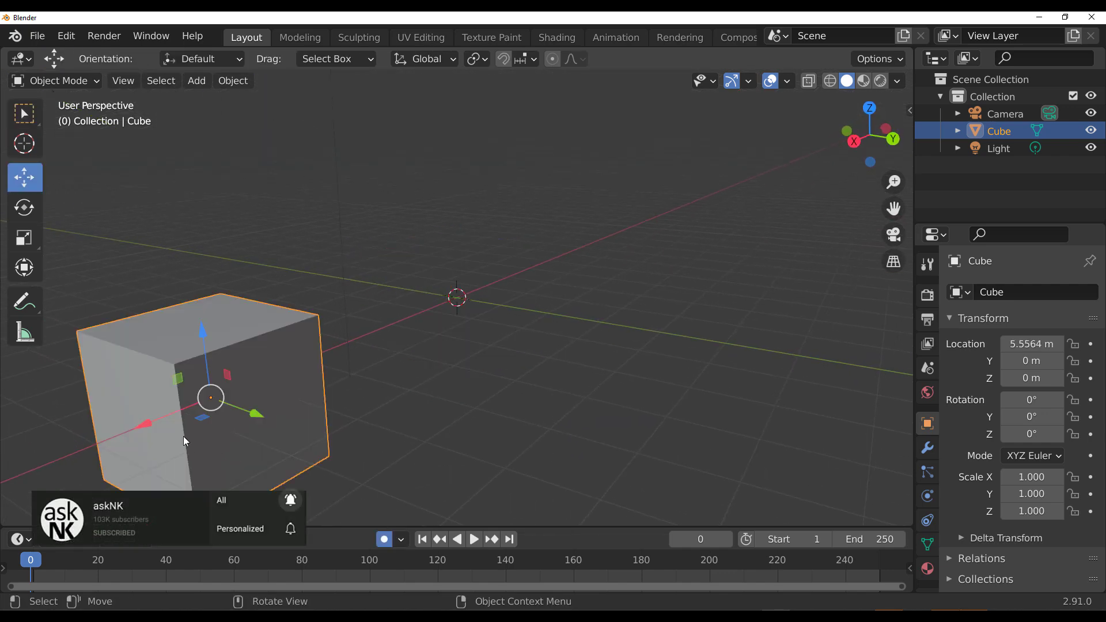
{"action": "scroll", "coordinate": [365, 387], "scroll_direction": "down", "scroll_amount": 4}
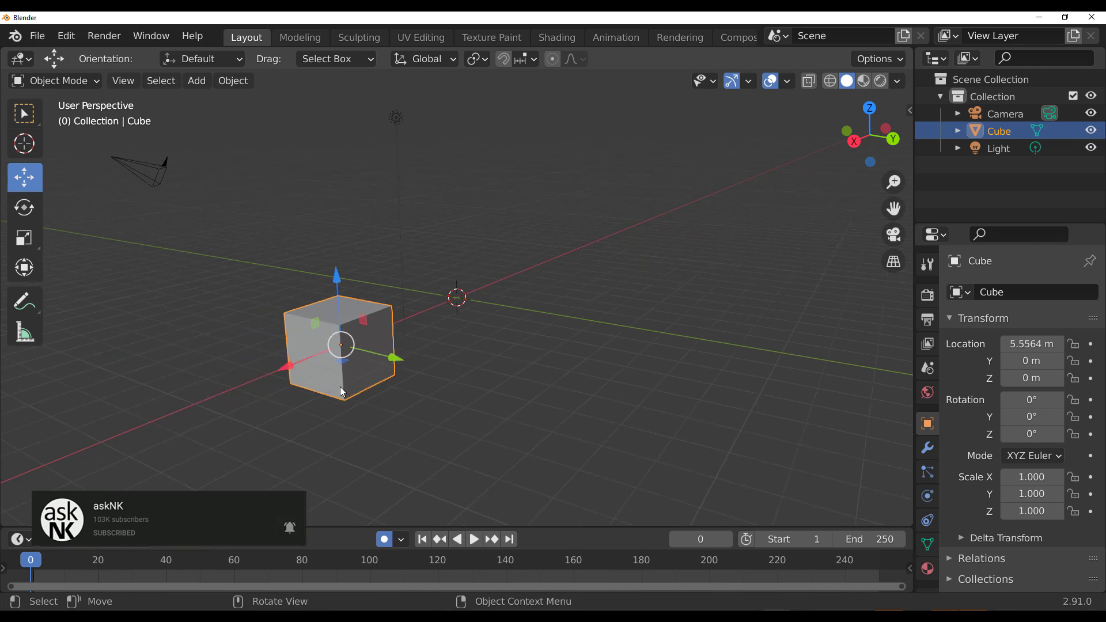
{"action": "middle_click_drag", "start_coordinate": [365, 387], "coordinate": [335, 411]}
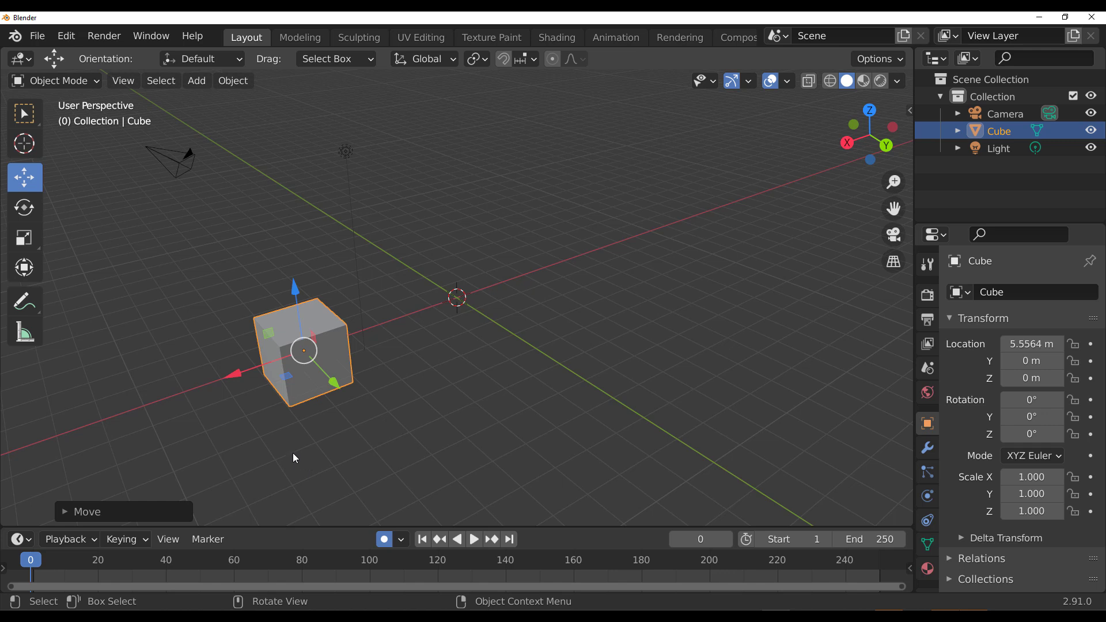
Set the current frame to 6, enlarge the timeline area below the 3D viewport and widen its visible frame range.
{"action": "left_click_drag", "start_coordinate": [30, 562], "coordinate": [50, 557]}
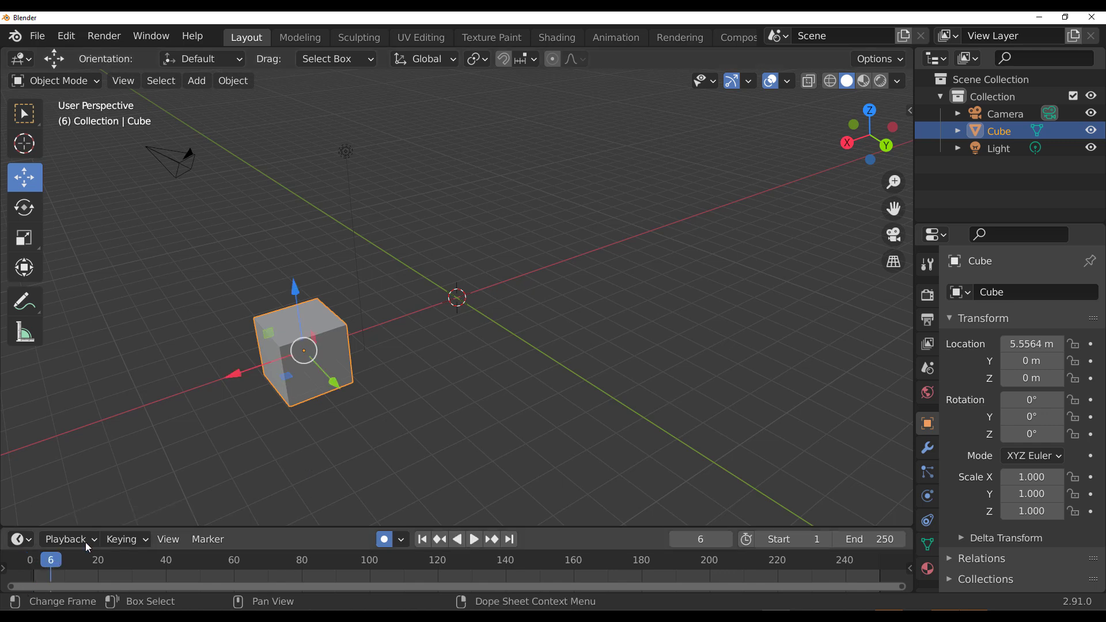
{"action": "left_click_drag", "start_coordinate": [115, 526], "coordinate": [136, 274]}
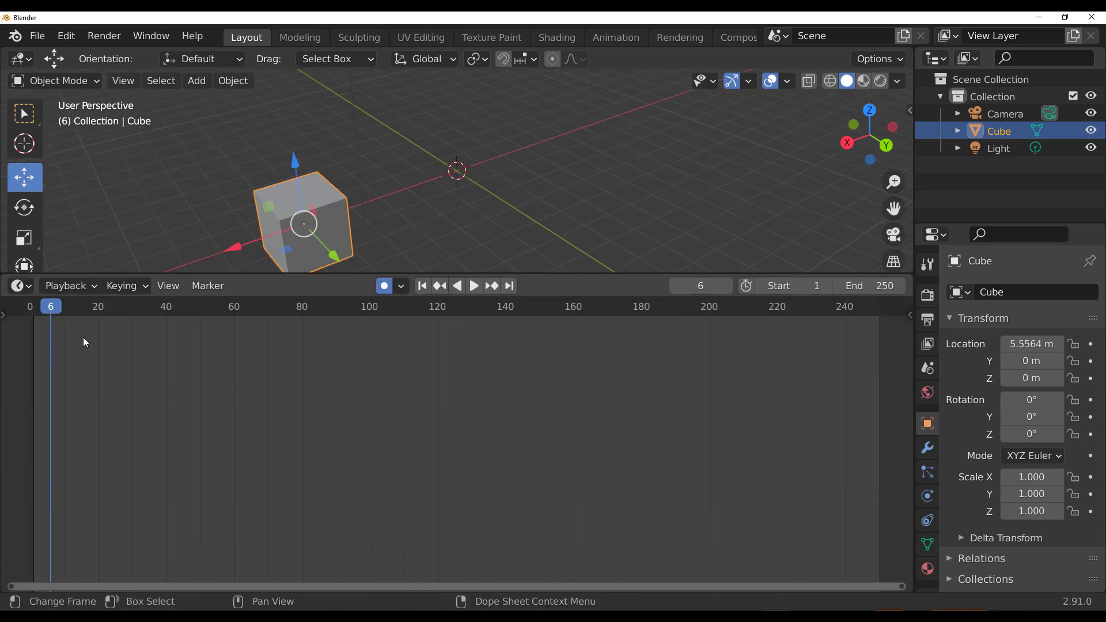
{"action": "left_click_drag", "start_coordinate": [902, 585], "coordinate": [872, 578]}
{"action": "left_click_drag", "start_coordinate": [518, 274], "coordinate": [495, 462]}
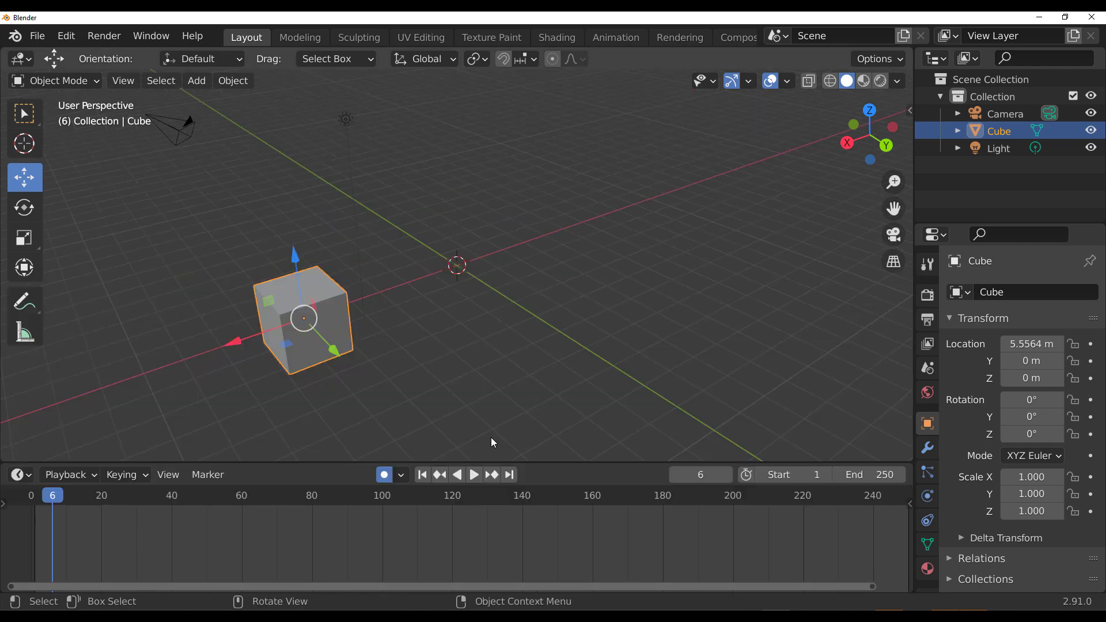
Scrub from the 3D viewport to about frame 102, then return the playhead to frame 1.
{"action": "middle_click_drag", "start_coordinate": [302, 226], "coordinate": [356, 219], "text": "alt"}
{"action": "left_click_drag", "start_coordinate": [356, 219], "coordinate": [860, 225]}
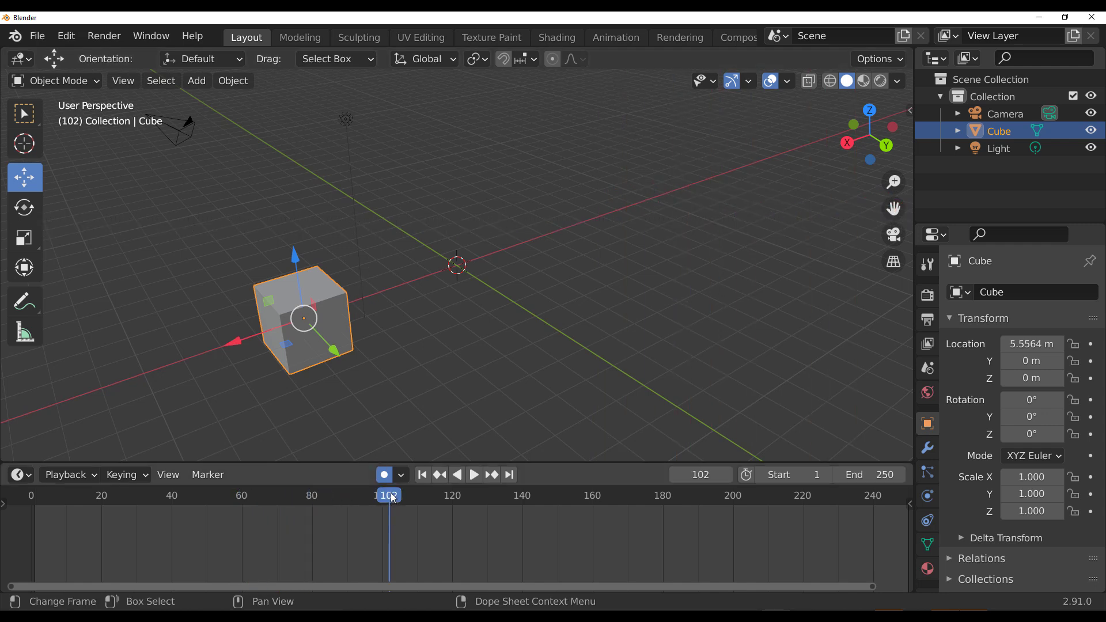
{"action": "left_click_drag", "start_coordinate": [392, 498], "coordinate": [32, 498]}
{"action": "key", "text": "space"}
{"action": "key", "text": "space"}
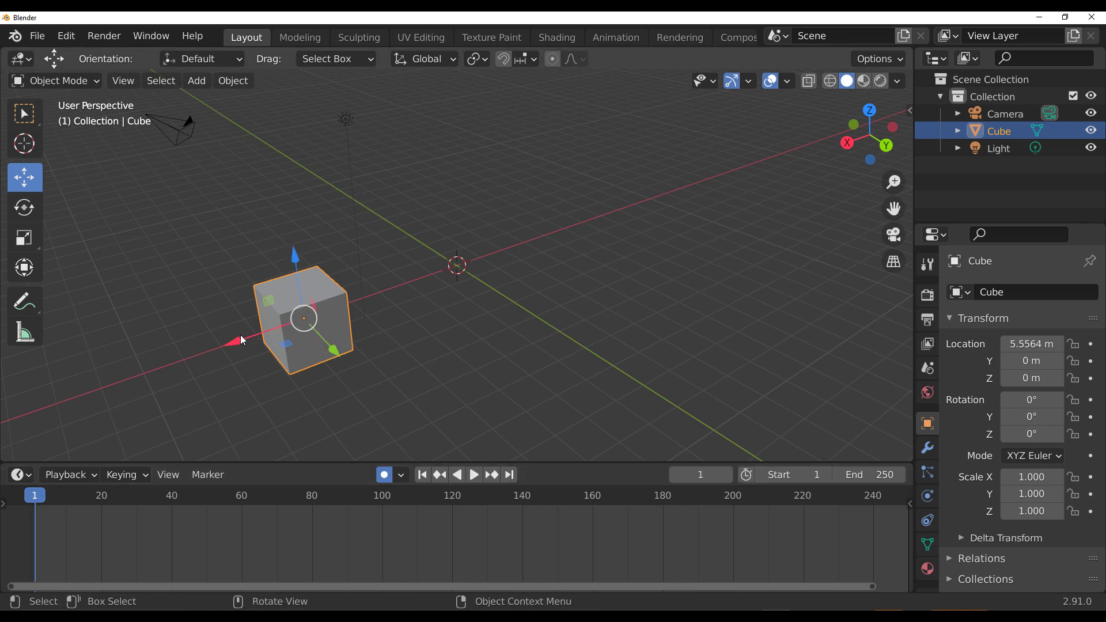
Key the cube at X 5.5042 m on frame 1 and about X -18.275 m on frame 40, and play the animation.
{"action": "left_click_drag", "start_coordinate": [242, 339], "coordinate": [239, 341]}
{"action": "left_click_drag", "start_coordinate": [35, 507], "coordinate": [171, 496]}
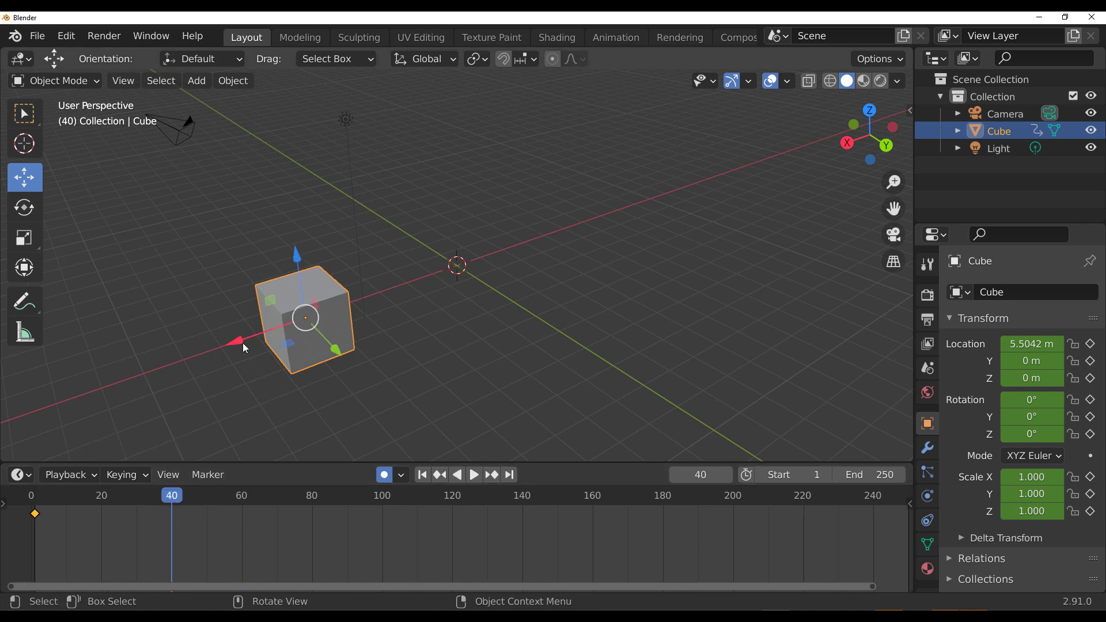
{"action": "left_click_drag", "start_coordinate": [241, 344], "coordinate": [718, 236]}
{"action": "key", "text": "space"}
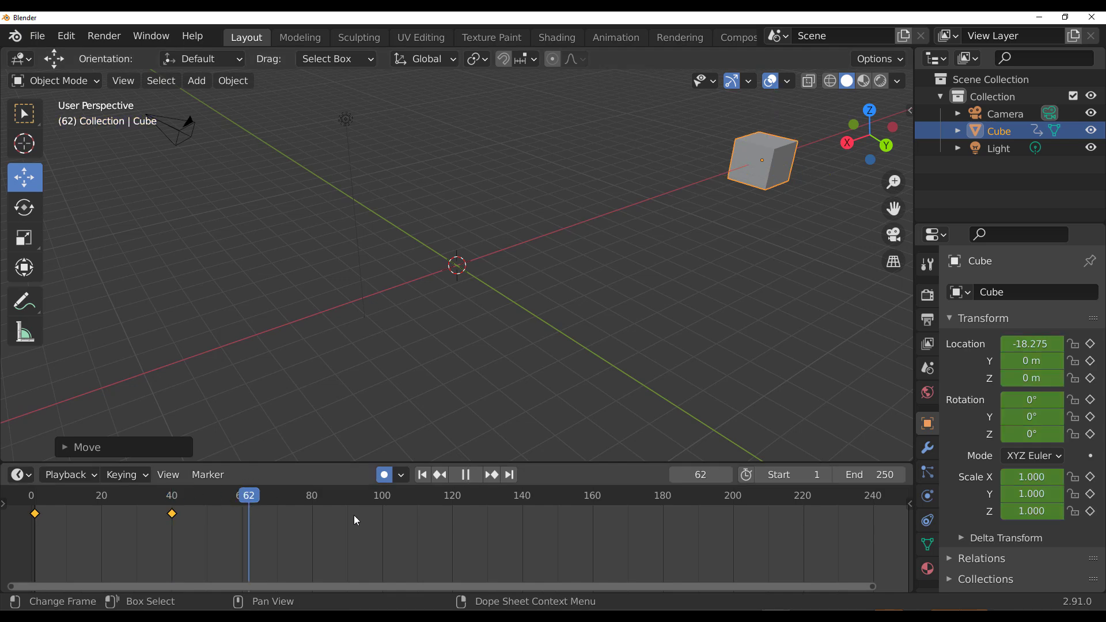
Key the cube at about X -0.27265 m on frame 120 and scrub its motion in the 3D viewport.
{"action": "left_click_drag", "start_coordinate": [411, 520], "coordinate": [452, 510]}
{"action": "left_click_drag", "start_coordinate": [735, 180], "coordinate": [460, 304]}
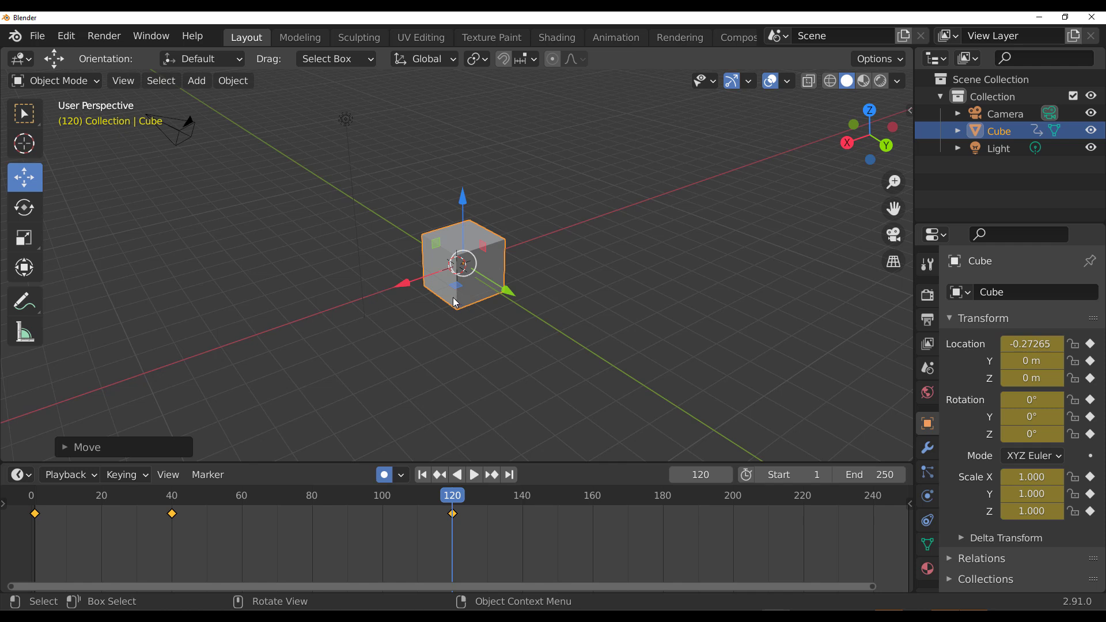
{"action": "middle_click_drag", "start_coordinate": [344, 274], "coordinate": [753, 276], "text": "alt"}
{"action": "left_click_drag", "start_coordinate": [756, 280], "coordinate": [408, 282]}
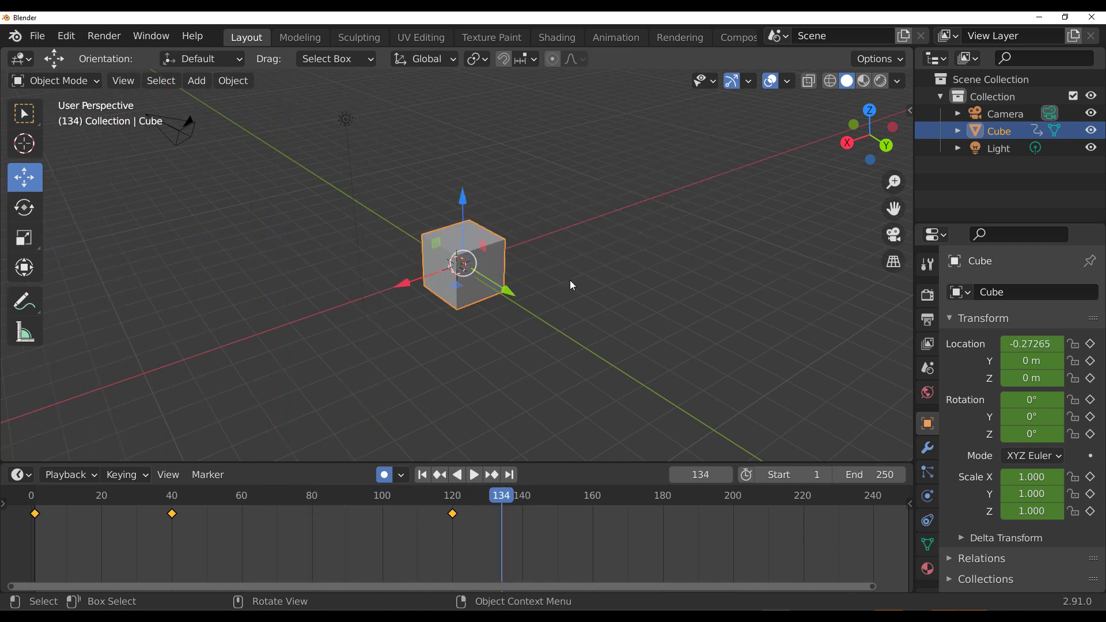
Open the add-on preferences and filter the add-on list by "time" to reach the Viewport Scrub Timeline settings.
{"action": "left_click", "coordinate": [66, 37]}
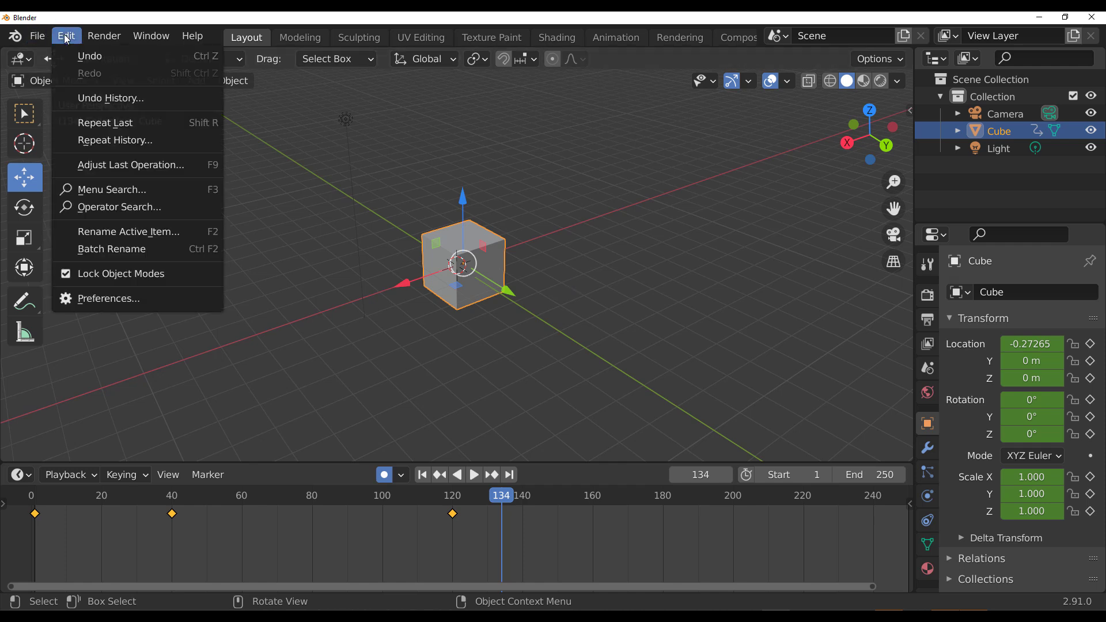
{"action": "left_click", "coordinate": [95, 295]}
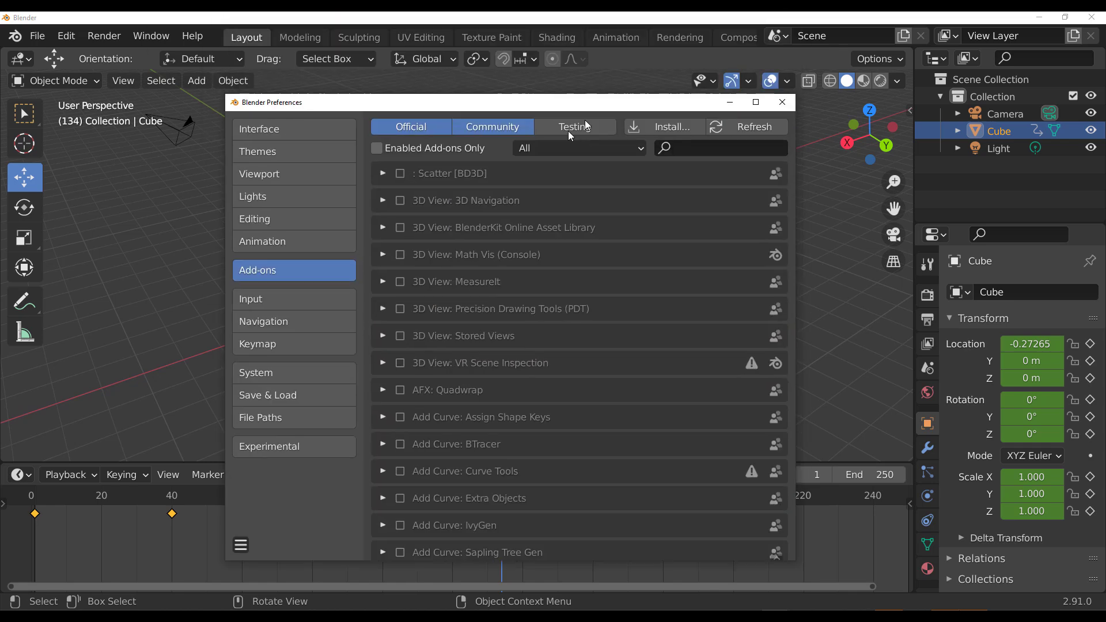
{"action": "left_click", "coordinate": [655, 171]}
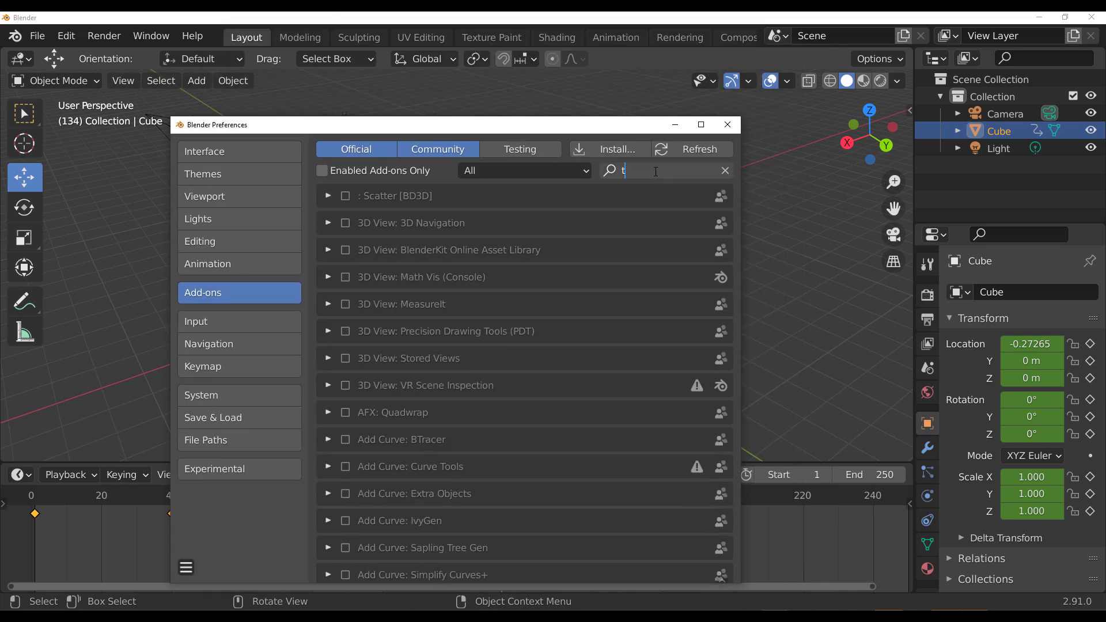
{"action": "type", "text": "time"}
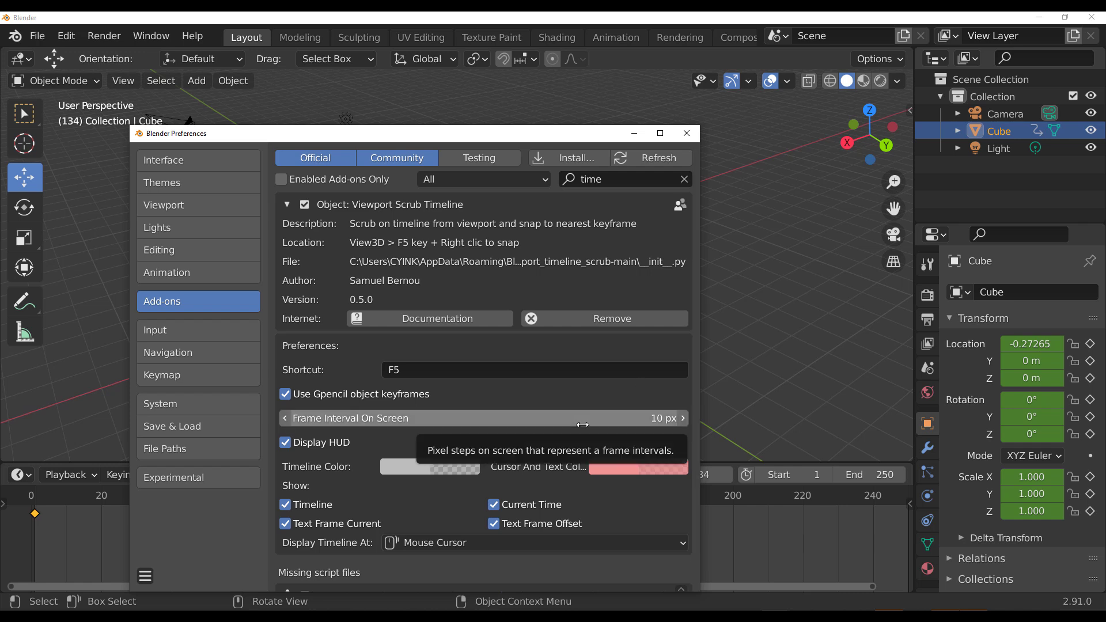
Set the add-on's Frame Interval On Screen to 1 px and scrub the cube animation in the viewport to frame 20.
{"action": "left_click", "coordinate": [582, 424]}
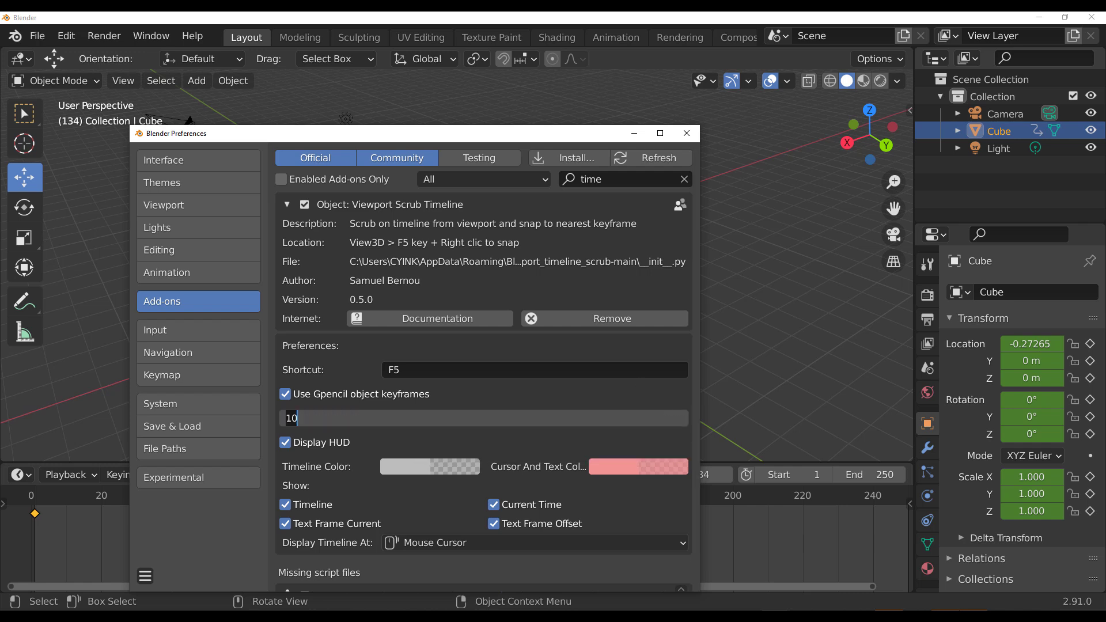
{"action": "key", "text": "BackSpace"}
{"action": "key", "text": "Return"}
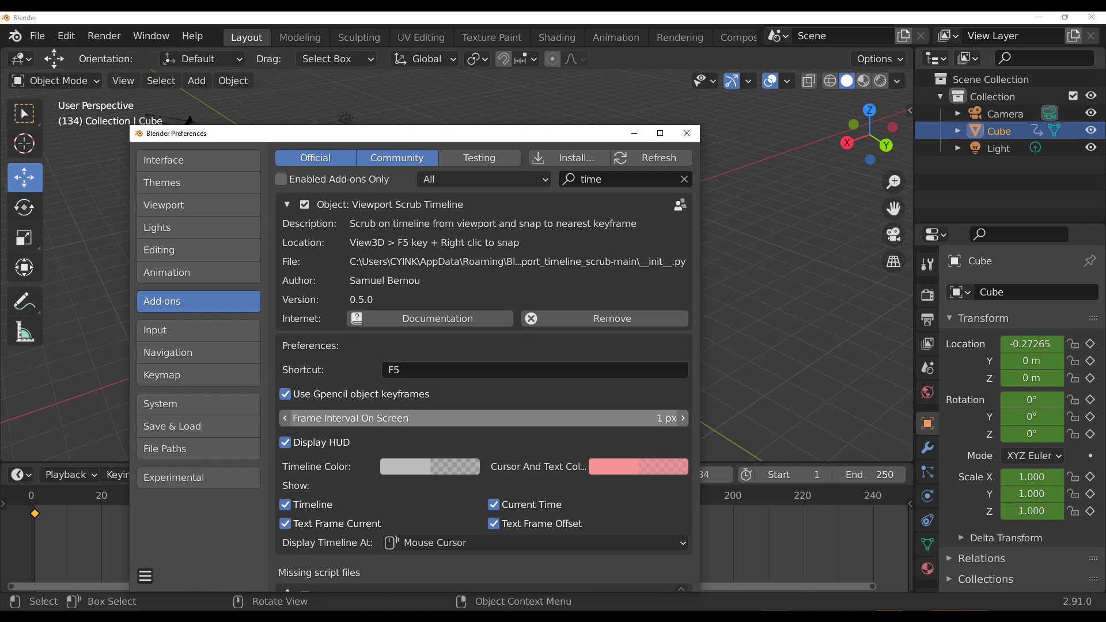
{"action": "left_click", "coordinate": [686, 133]}
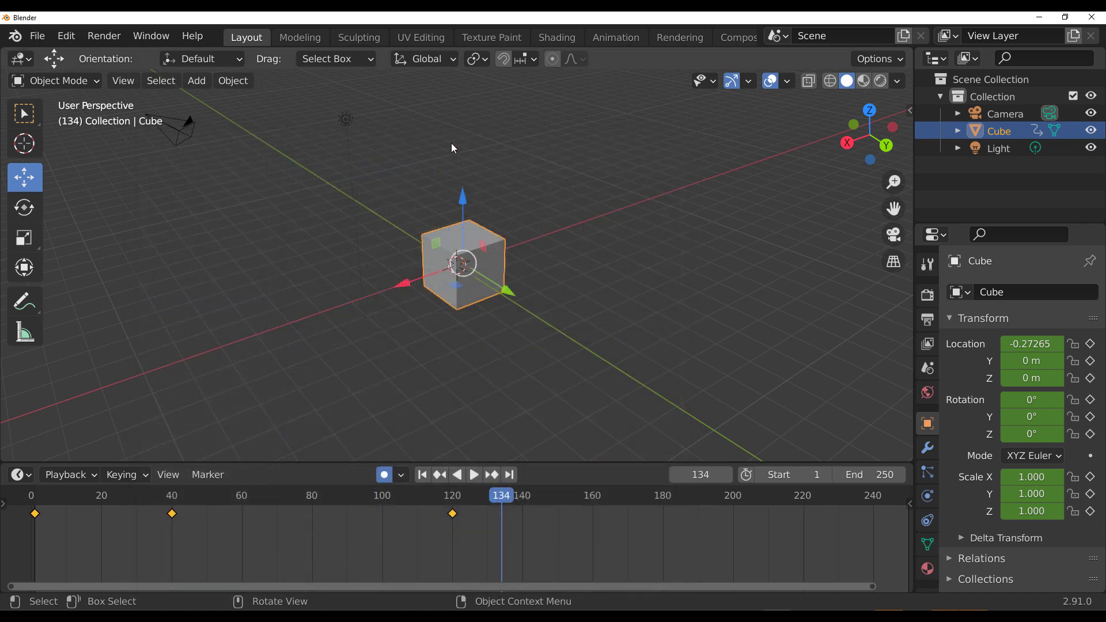
{"action": "middle_click_drag", "start_coordinate": [444, 167], "coordinate": [374, 168], "text": "alt"}
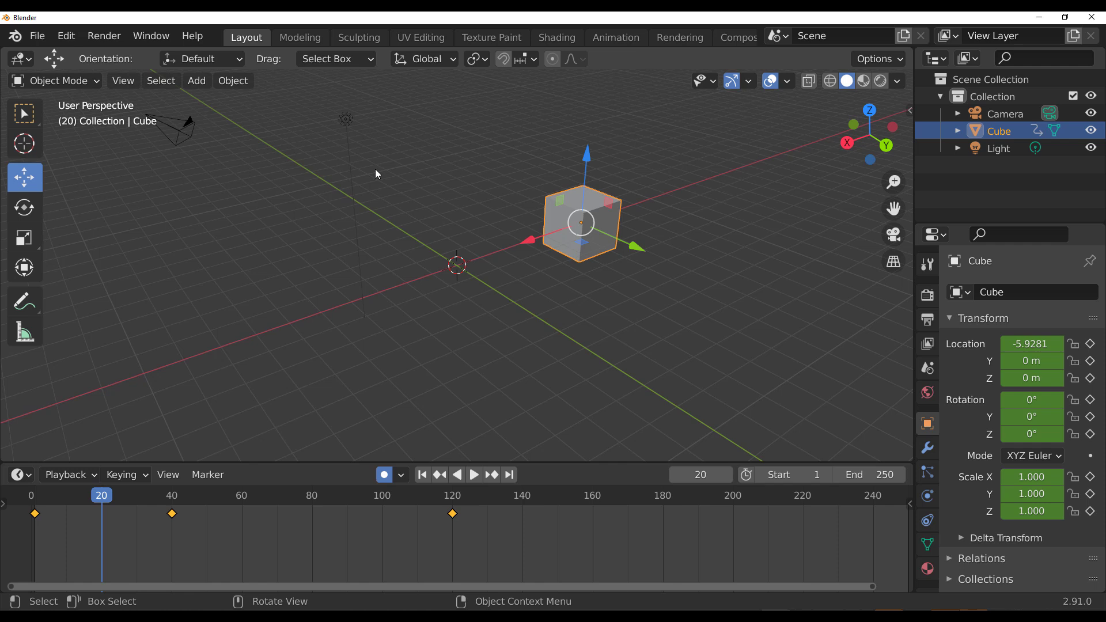
Set the add-on's Frame Interval On Screen to 350 px and try scrubbing the cube animation in the viewport.
{"action": "left_click", "coordinate": [66, 35]}
{"action": "left_click", "coordinate": [113, 298]}
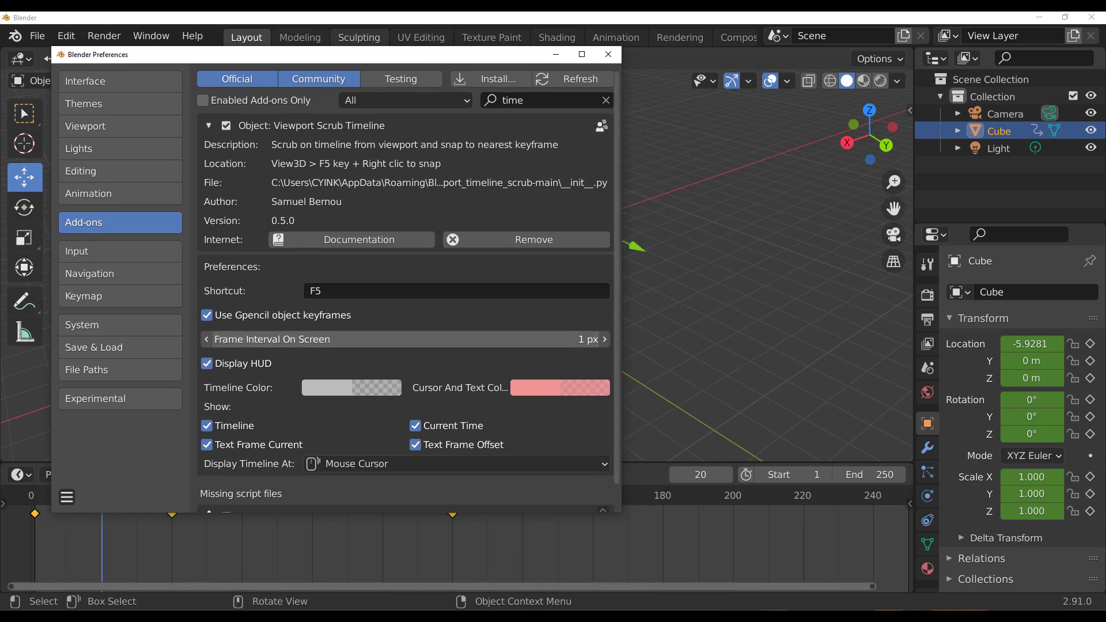
{"action": "left_click", "coordinate": [534, 333]}
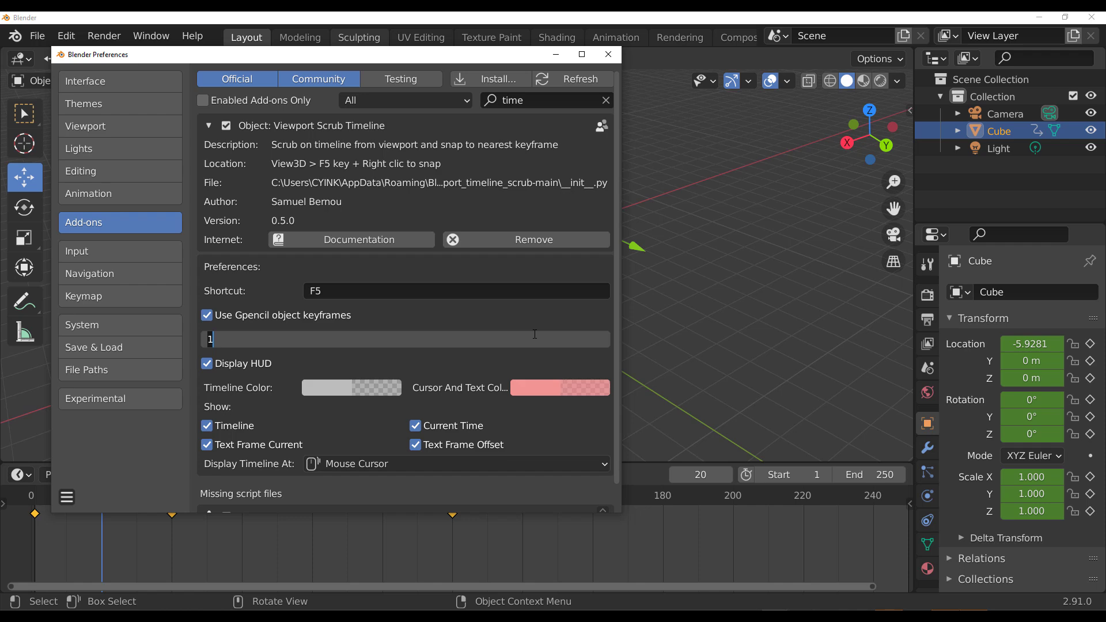
{"action": "type", "text": "350"}
{"action": "key", "text": "Return"}
{"action": "left_click", "coordinate": [604, 60]}
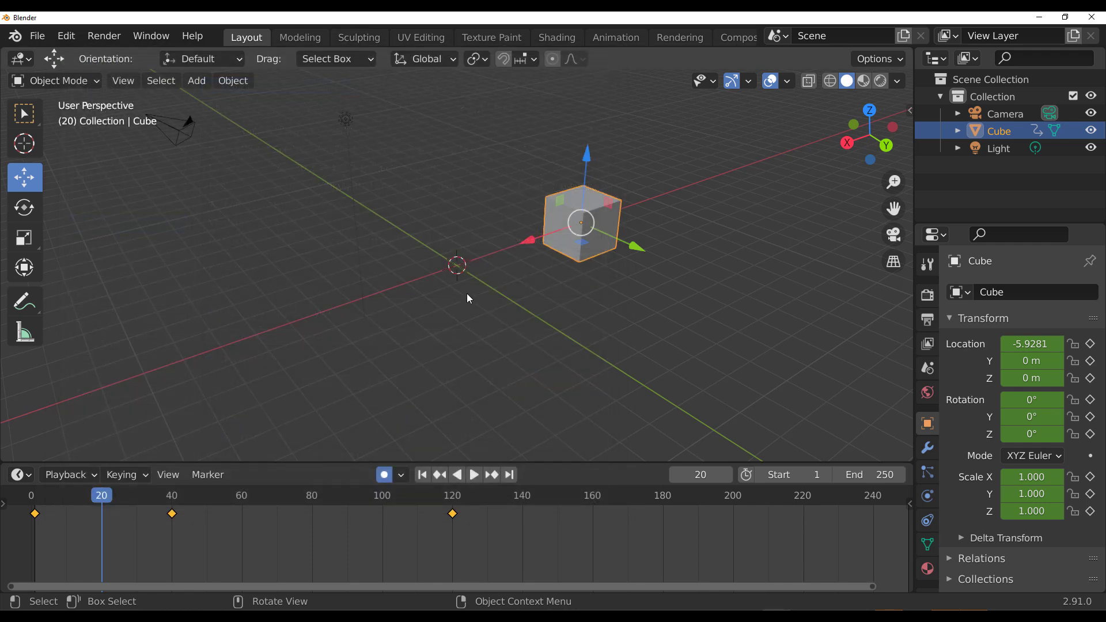
{"action": "key", "text": "F5"}
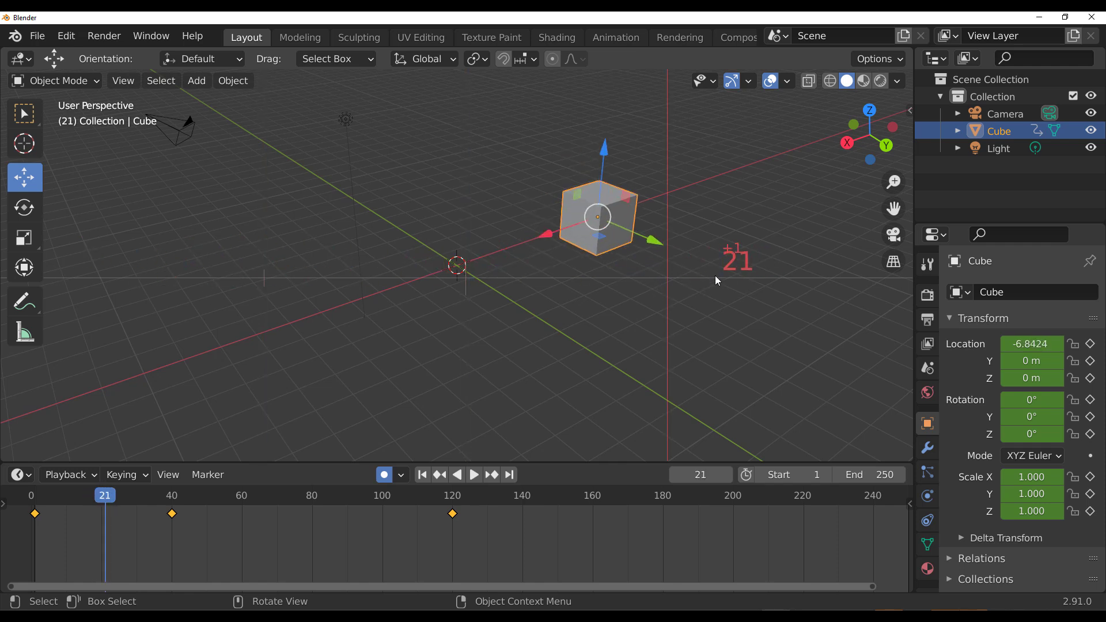
{"action": "left_click", "coordinate": [180, 123]}
Set the add-on's Frame Interval On Screen to 5 px and scrub the cube animation in the viewport.
{"action": "left_click", "coordinate": [67, 36]}
{"action": "key", "text": "F5"}
{"action": "left_click", "coordinate": [91, 188]}
{"action": "left_click", "coordinate": [64, 37]}
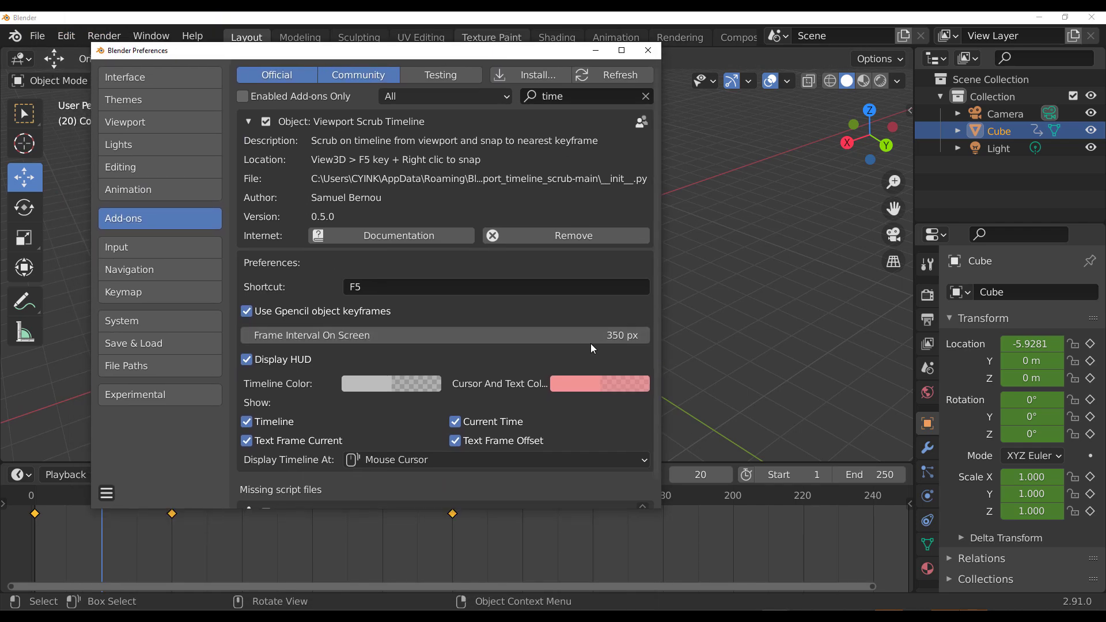
{"action": "left_click", "coordinate": [592, 338]}
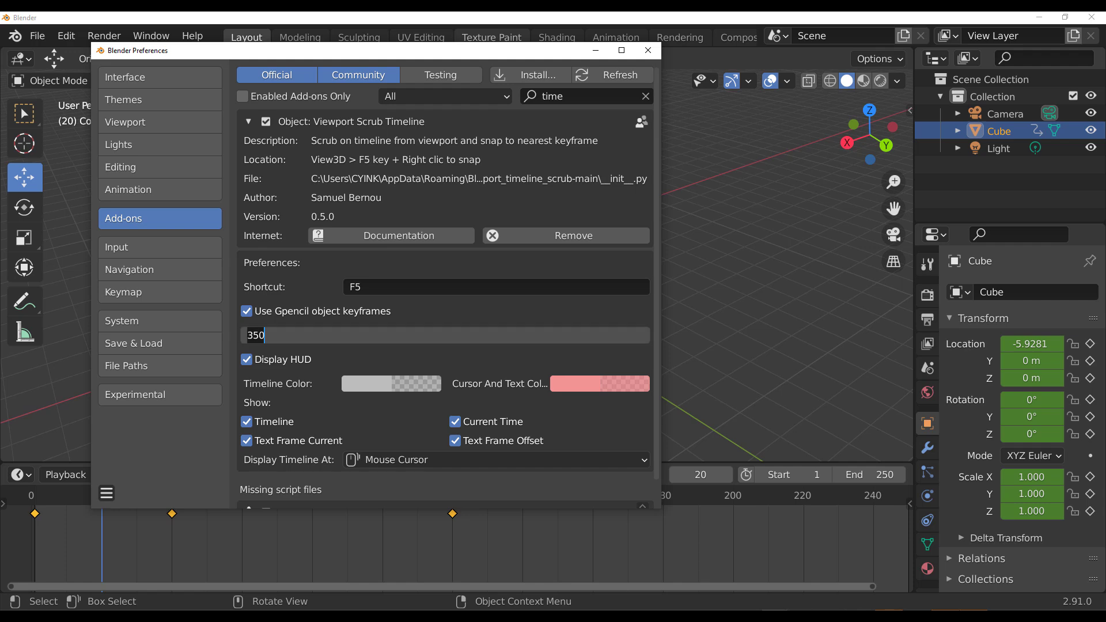
{"action": "type", "text": "5"}
{"action": "left_click", "coordinate": [648, 50]}
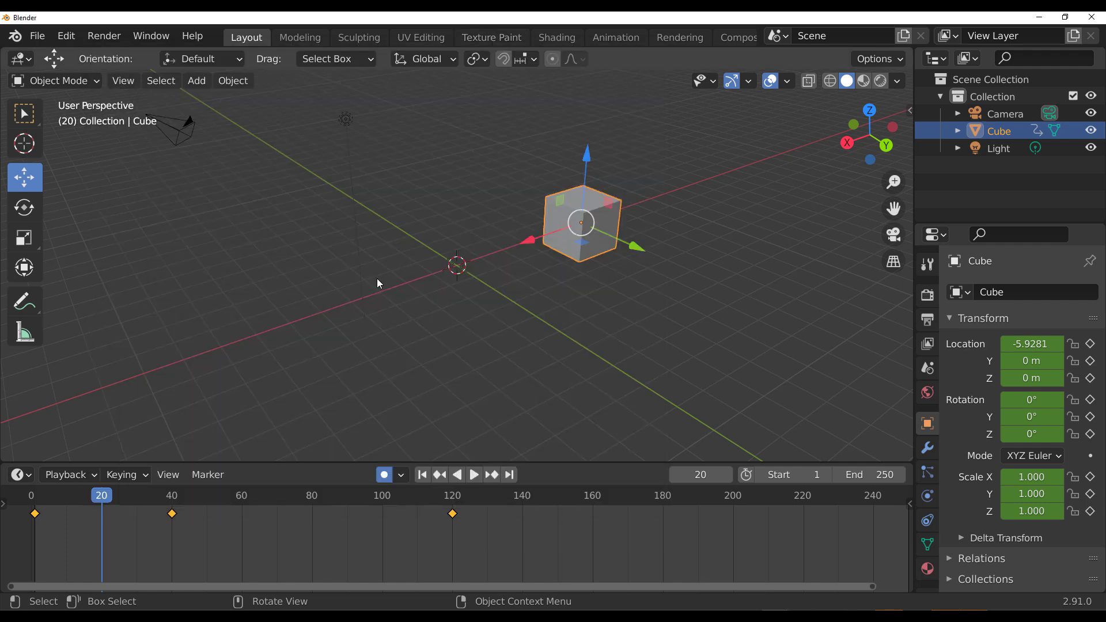
{"action": "middle_click_drag", "start_coordinate": [365, 282], "coordinate": [335, 287], "text": "alt"}
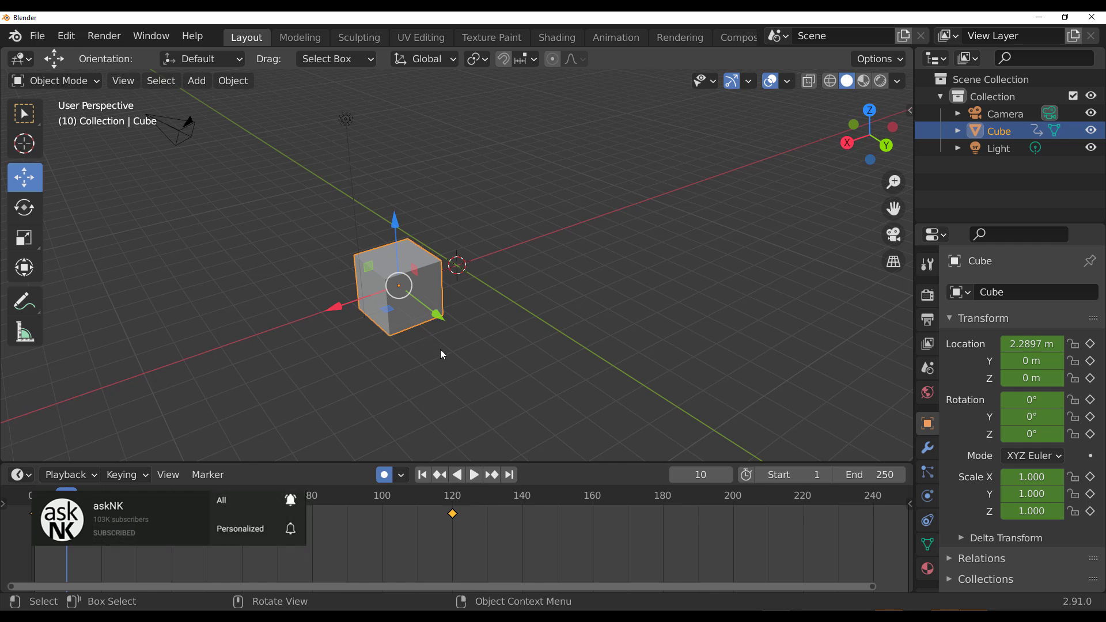
Play the cube animation to frame 18 and examine the cube from several angles and distances.
{"action": "key", "text": "space"}
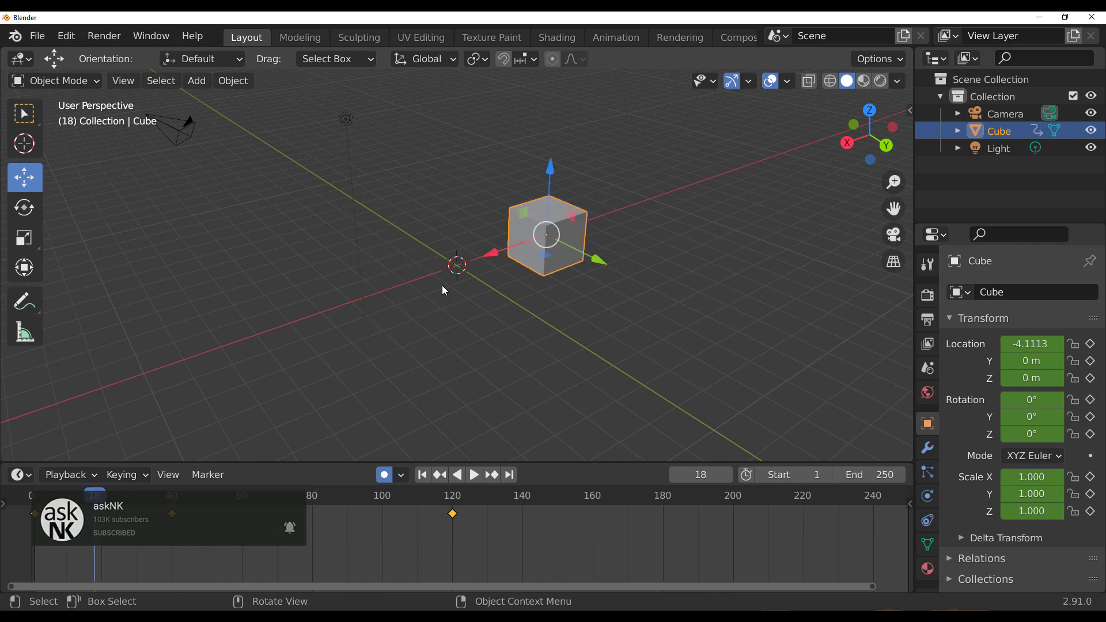
{"action": "middle_click_drag", "start_coordinate": [444, 291], "coordinate": [344, 275]}
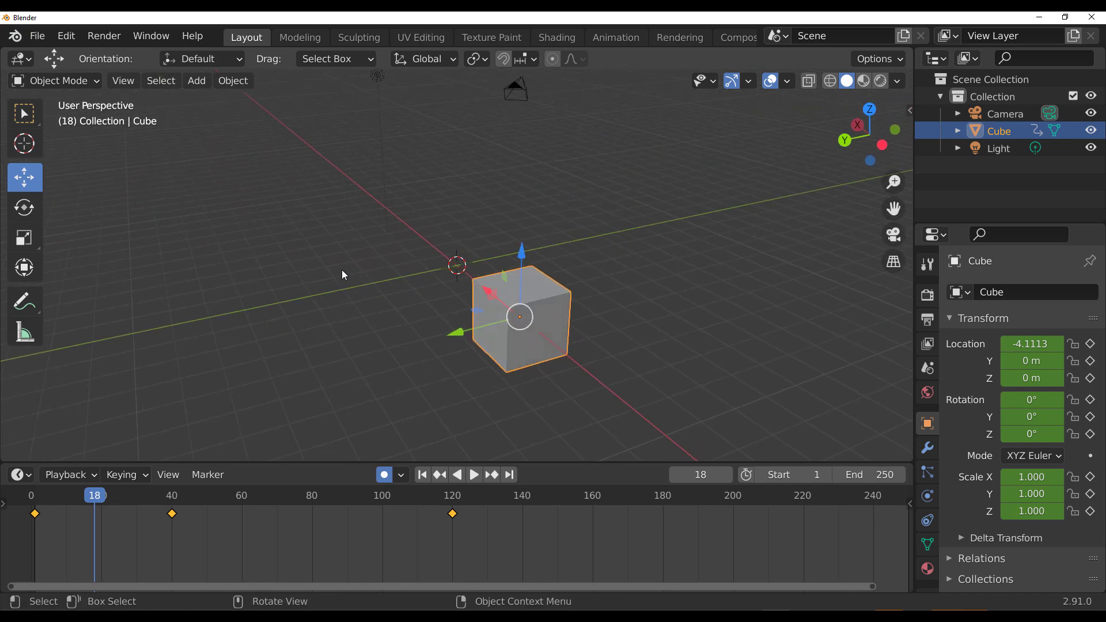
{"action": "middle_click_drag", "start_coordinate": [341, 275], "coordinate": [531, 264]}
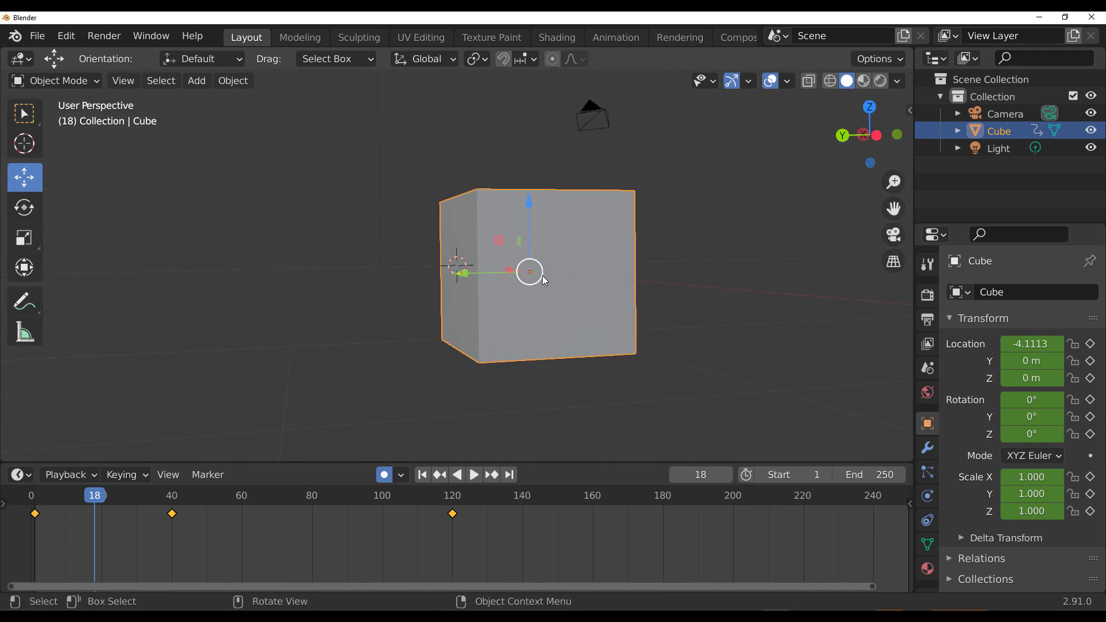
{"action": "middle_click_drag", "start_coordinate": [544, 278], "coordinate": [591, 309]}
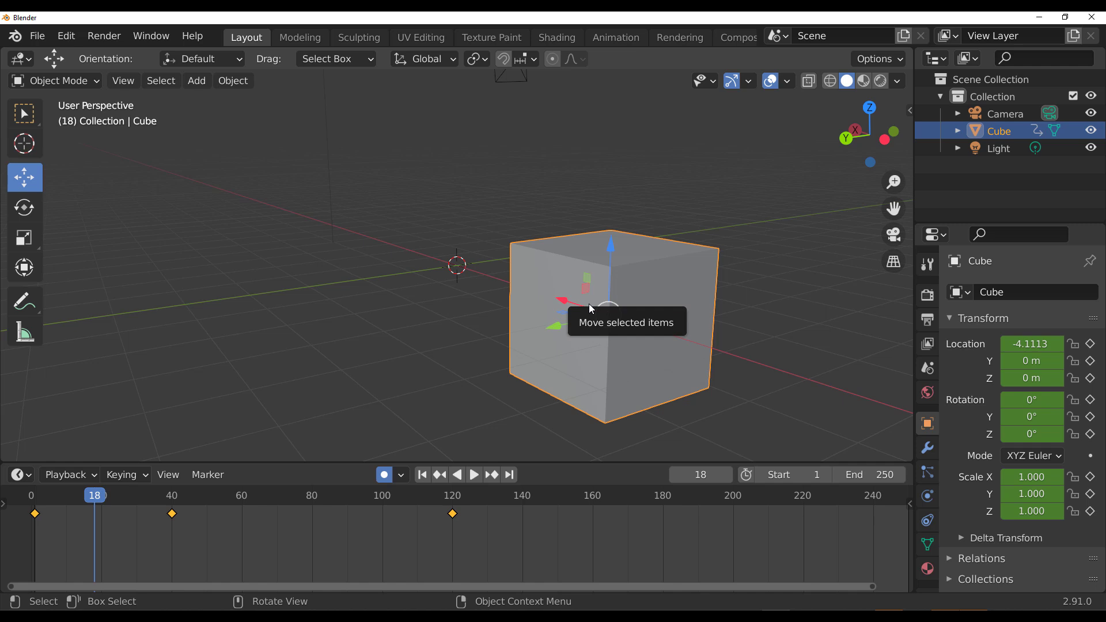
{"action": "scroll", "coordinate": [590, 308], "scroll_direction": "down", "scroll_amount": 8}
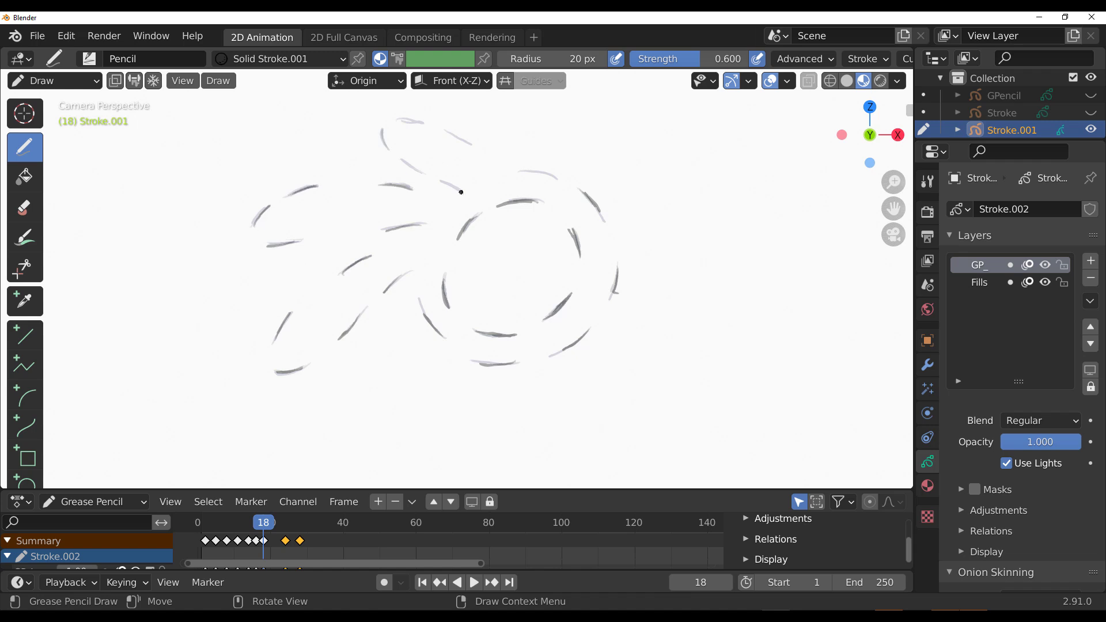
Draw the upper petal's outline strokes and the top edge of the ring on Stroke.001.
{"action": "left_click_drag", "start_coordinate": [460, 191], "coordinate": [441, 181]}
{"action": "left_click_drag", "start_coordinate": [402, 120], "coordinate": [429, 123]}
{"action": "left_click_drag", "start_coordinate": [445, 135], "coordinate": [468, 145]}
{"action": "left_click_drag", "start_coordinate": [518, 172], "coordinate": [550, 177]}
Go to another frame of Stroke.001 and redraw the three petals and the ring's lower-left edge.
{"action": "left_click", "coordinate": [274, 523]}
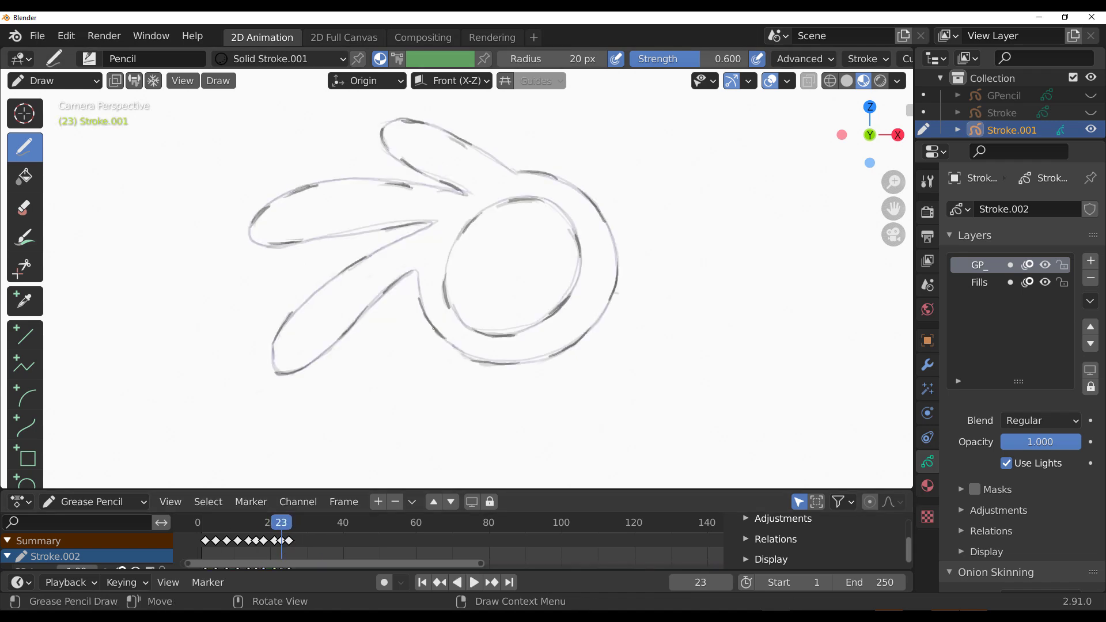
{"action": "left_click_drag", "start_coordinate": [415, 273], "coordinate": [444, 338]}
{"action": "left_click_drag", "start_coordinate": [414, 234], "coordinate": [357, 262]}
{"action": "left_click_drag", "start_coordinate": [332, 277], "coordinate": [276, 336]}
{"action": "left_click_drag", "start_coordinate": [347, 330], "coordinate": [277, 373]}
{"action": "left_click_drag", "start_coordinate": [308, 186], "coordinate": [251, 226]}
{"action": "left_click_drag", "start_coordinate": [254, 240], "coordinate": [428, 222]}
{"action": "left_click_drag", "start_coordinate": [347, 180], "coordinate": [437, 191]}
{"action": "left_click_drag", "start_coordinate": [399, 158], "coordinate": [458, 189]}
{"action": "left_click_drag", "start_coordinate": [406, 120], "coordinate": [517, 173]}
Go to frame 23 and redraw the inner circle and the outer ring's right side on Stroke.001.
{"action": "left_click_drag", "start_coordinate": [281, 522], "coordinate": [278, 535]}
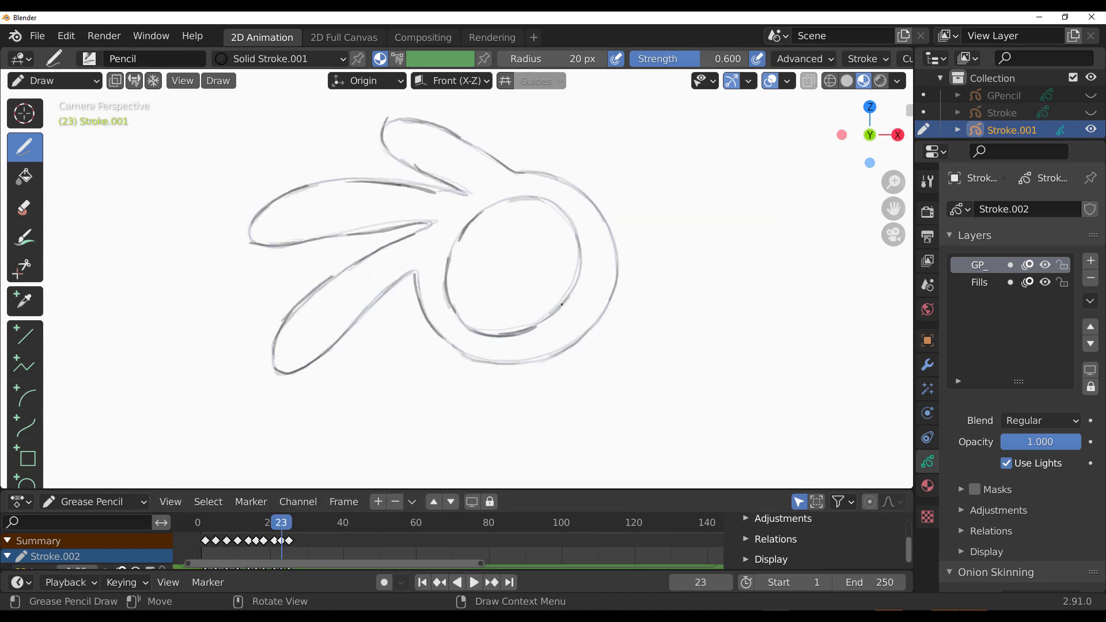
{"action": "left_click_drag", "start_coordinate": [581, 257], "coordinate": [488, 207]}
{"action": "mouse_move", "coordinate": [546, 175]}
{"action": "left_mouse_down"}
{"action": "mouse_move", "coordinate": [616, 259]}
{"action": "mouse_move", "coordinate": [521, 362]}
{"action": "left_mouse_up"}
Go to frame 28 and redraw the logo's petals, outer ring and inner circle on Stroke.001, undoing one stroke along the way.
{"action": "left_click_drag", "start_coordinate": [281, 522], "coordinate": [300, 545]}
{"action": "mouse_move", "coordinate": [431, 224]}
{"action": "left_mouse_down"}
{"action": "mouse_move", "coordinate": [412, 271]}
{"action": "mouse_move", "coordinate": [466, 358]}
{"action": "left_mouse_up"}
{"action": "left_click_drag", "start_coordinate": [504, 201], "coordinate": [456, 327]}
{"action": "left_click_drag", "start_coordinate": [518, 198], "coordinate": [443, 328]}
{"action": "left_click_drag", "start_coordinate": [512, 173], "coordinate": [460, 196]}
{"action": "left_click_drag", "start_coordinate": [450, 192], "coordinate": [412, 233]}
{"action": "left_click_drag", "start_coordinate": [515, 173], "coordinate": [413, 276]}
{"action": "key", "text": "ctrl+z"}
{"action": "mouse_move", "coordinate": [452, 349]}
{"action": "left_mouse_down"}
{"action": "mouse_move", "coordinate": [594, 322]}
{"action": "mouse_move", "coordinate": [499, 174]}
{"action": "left_mouse_up"}
{"action": "mouse_move", "coordinate": [478, 272]}
{"action": "left_mouse_down", "text": "ctrl"}
{"action": "mouse_move", "coordinate": [460, 352]}
{"action": "mouse_move", "coordinate": [497, 360]}
{"action": "left_mouse_up", "text": "ctrl"}
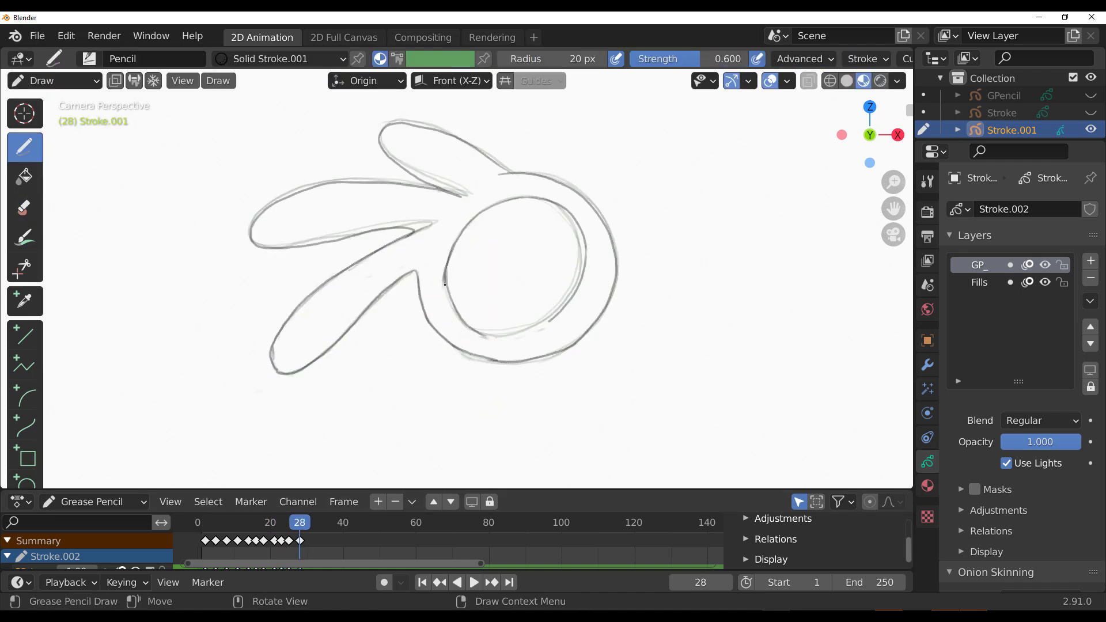